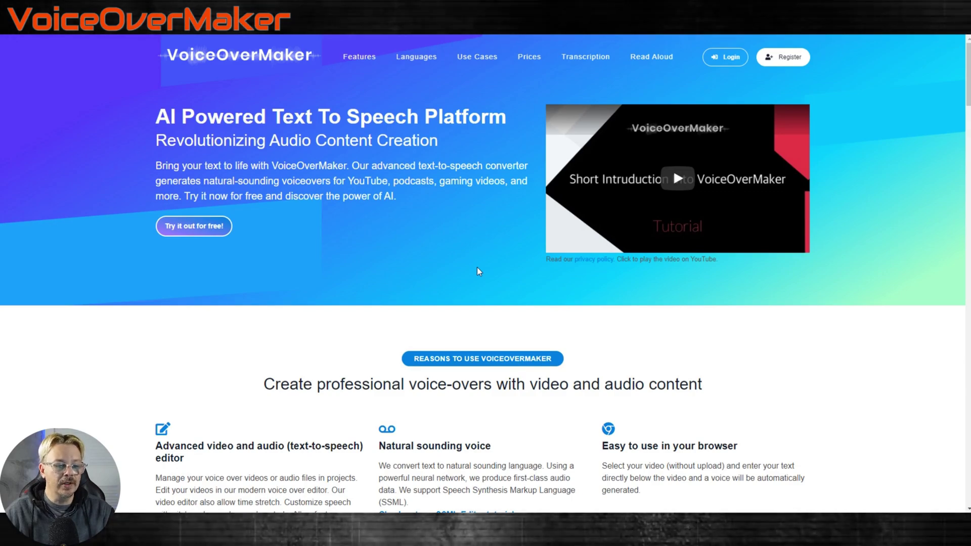
# Scroll to the pricing section showing Free, Standard 10 €, Medium 15 € and Large 34 € plans
pyautogui.scroll(-5, 479, 272)
pyautogui.scroll(-15, 479, 271)
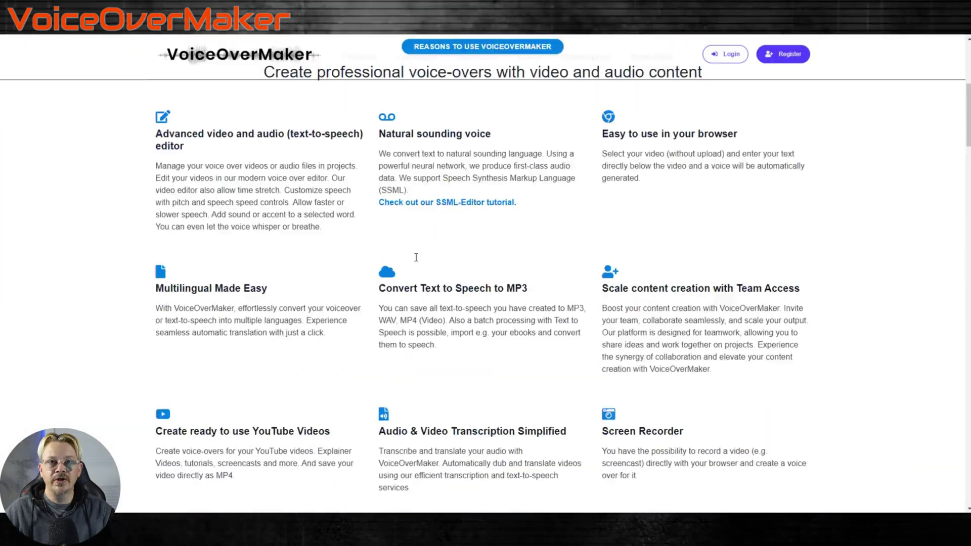
pyautogui.scroll(-10, 415, 258)
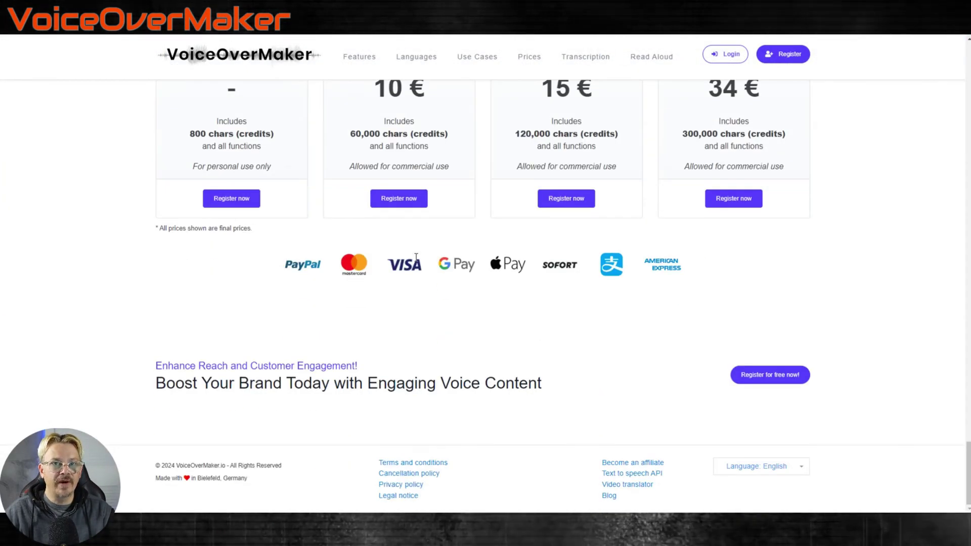
pyautogui.scroll(3, 415, 257)
pyautogui.scroll(1, 415, 257)
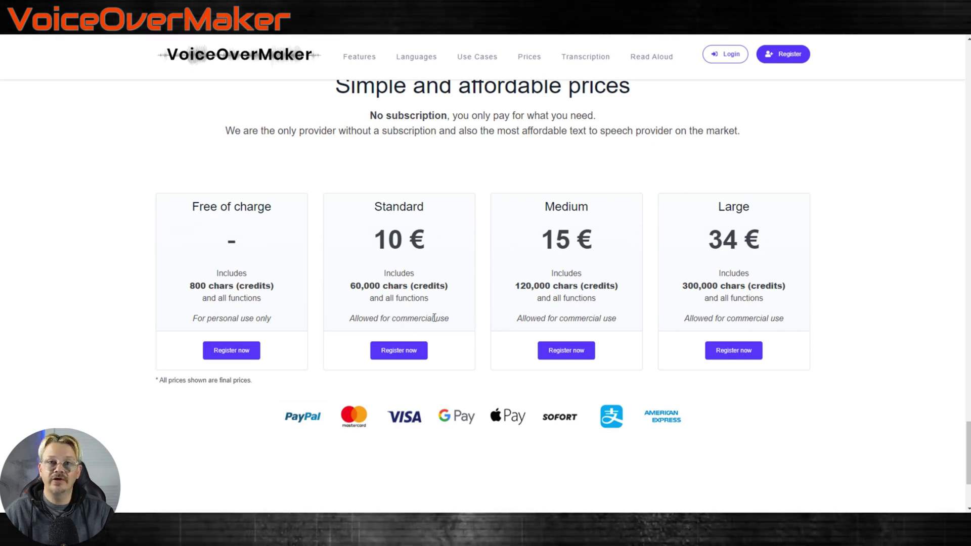
pyautogui.scroll(1, 412, 312)
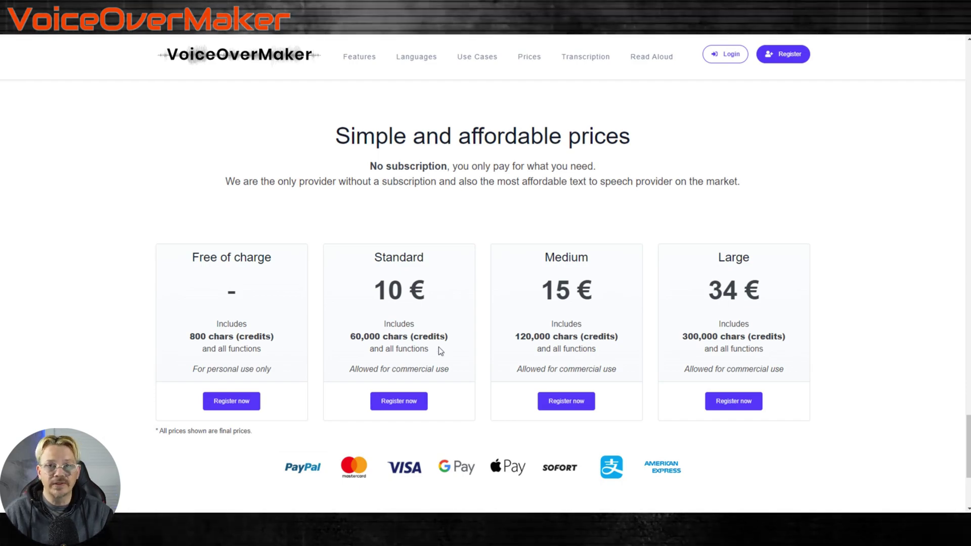
# Scroll to the voice examples and play the G, H and Kendra samples
pyautogui.scroll(15, 438, 349)
pyautogui.scroll(10, 439, 350)
pyautogui.scroll(3, 439, 349)
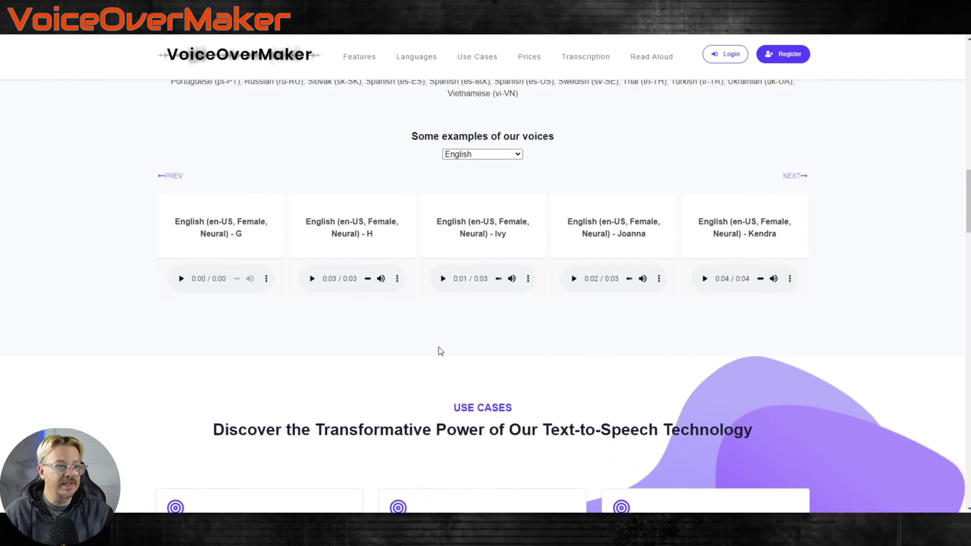
pyautogui.scroll(-1, 438, 349)
pyautogui.click(181, 278)
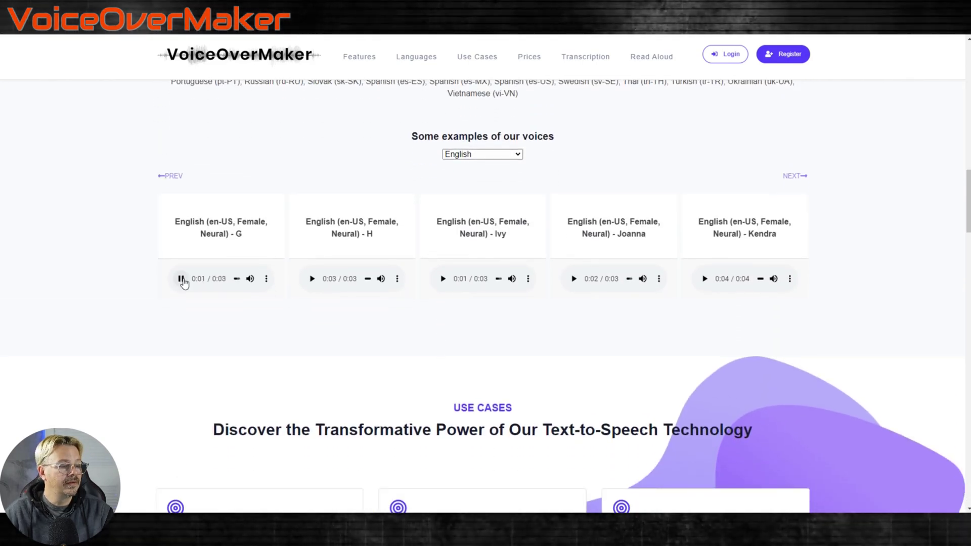
pyautogui.click(311, 279)
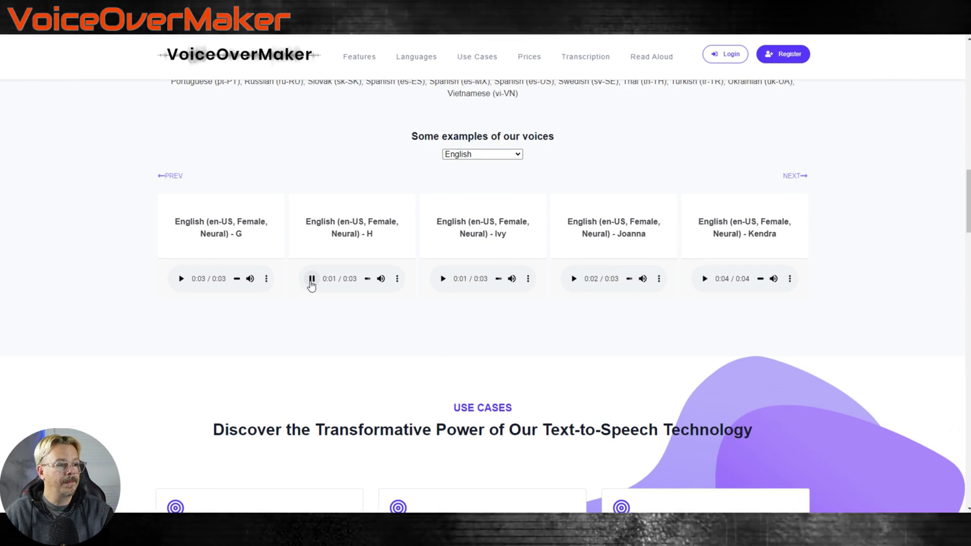
pyautogui.click(705, 279)
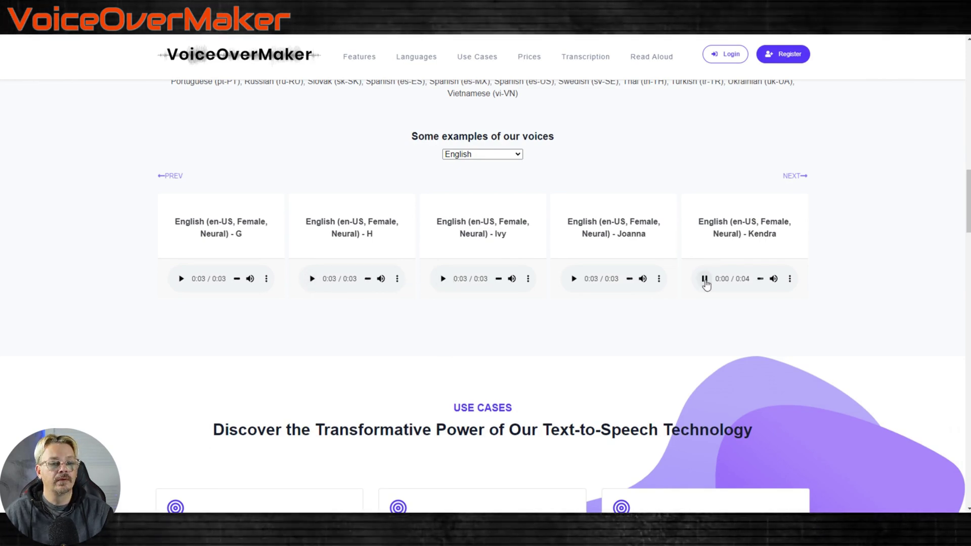
# Page through the voice carousel, playing Salli, D, Kevin, Joey and finally Matthew
pyautogui.click(798, 177)
pyautogui.click(312, 279)
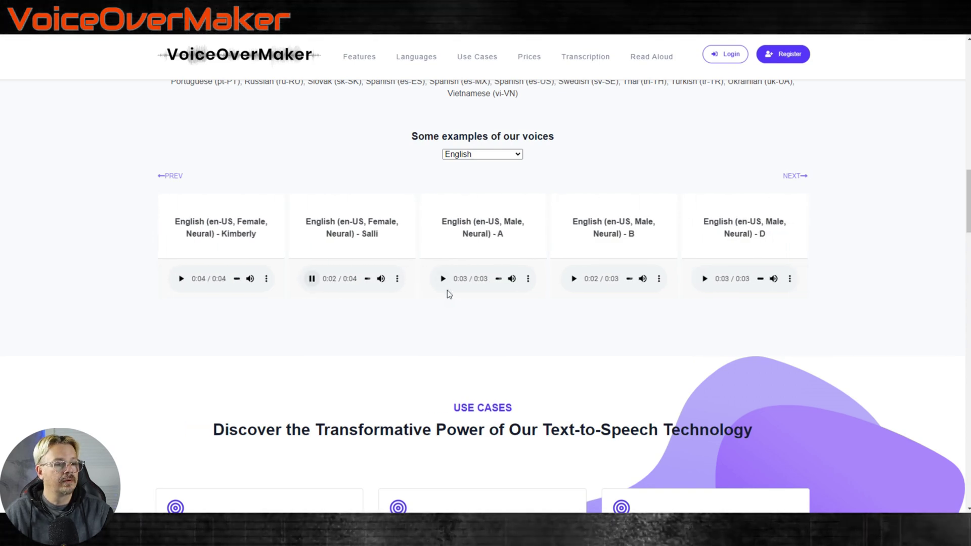
pyautogui.click(705, 279)
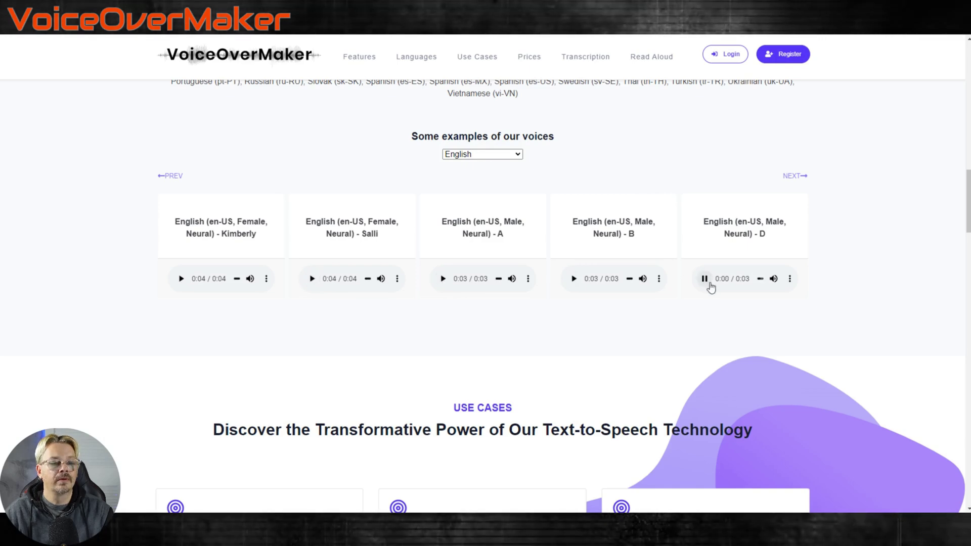
pyautogui.click(793, 177)
pyautogui.click(705, 280)
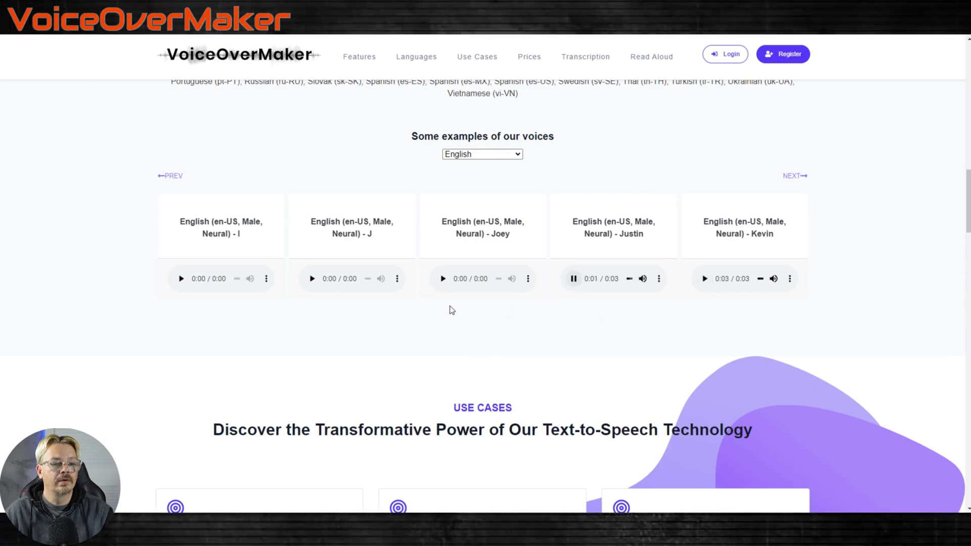
pyautogui.click(442, 278)
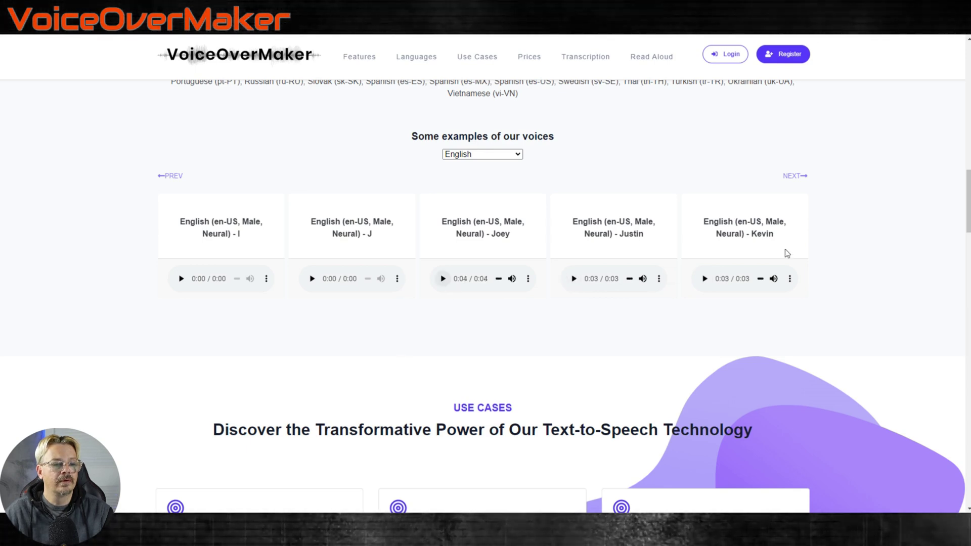
pyautogui.click(795, 175)
pyautogui.click(181, 278)
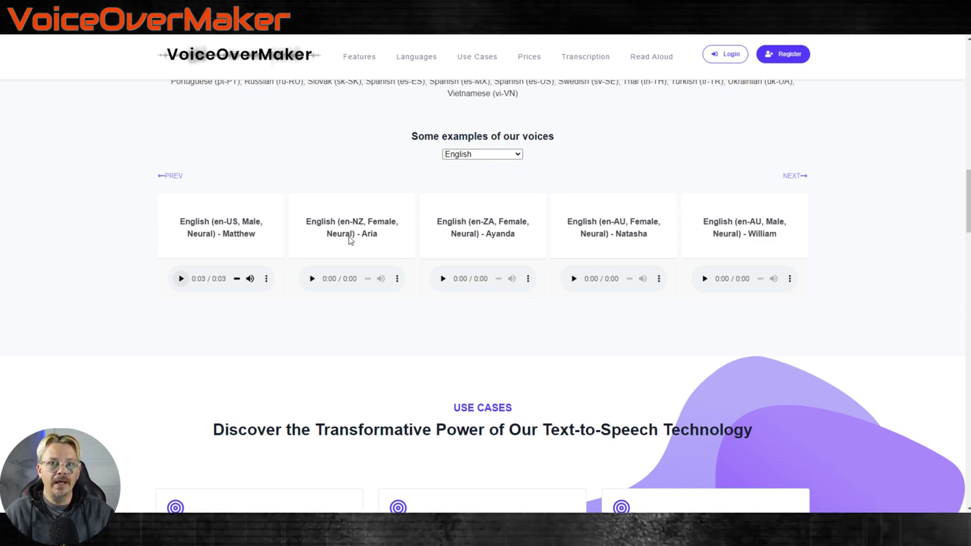
# Scroll slightly up to reveal the Available Languages list above the voice examples
pyautogui.scroll(-1, 350, 239)
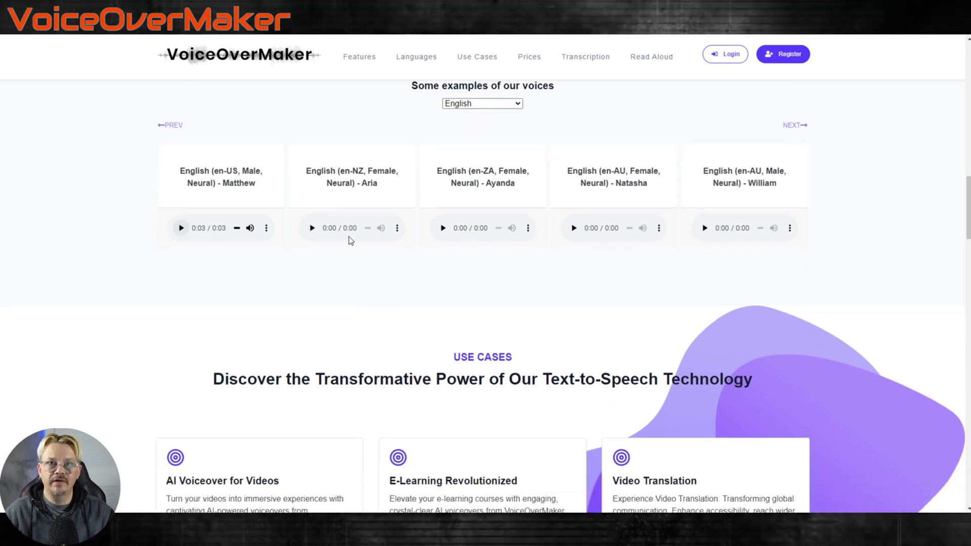
pyautogui.scroll(3, 350, 240)
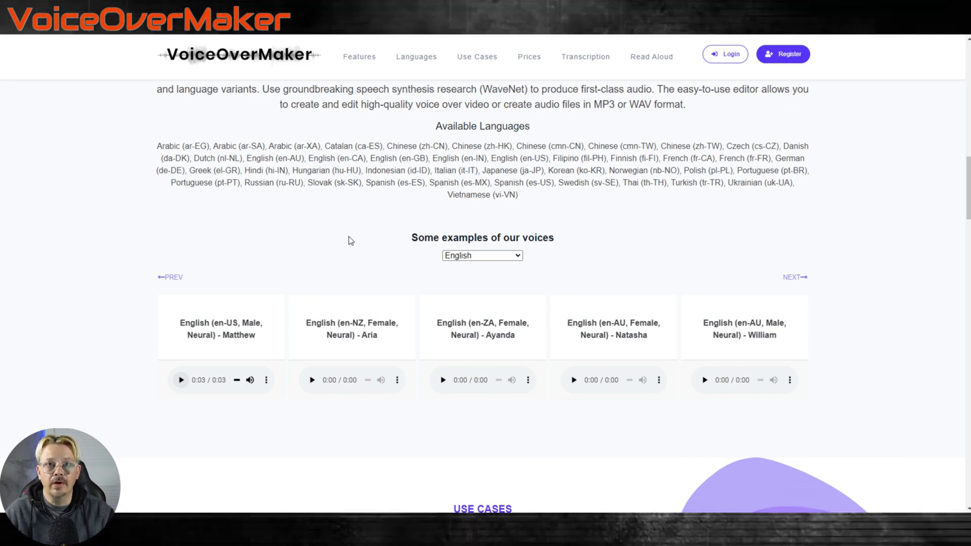
pyautogui.scroll(1, 351, 241)
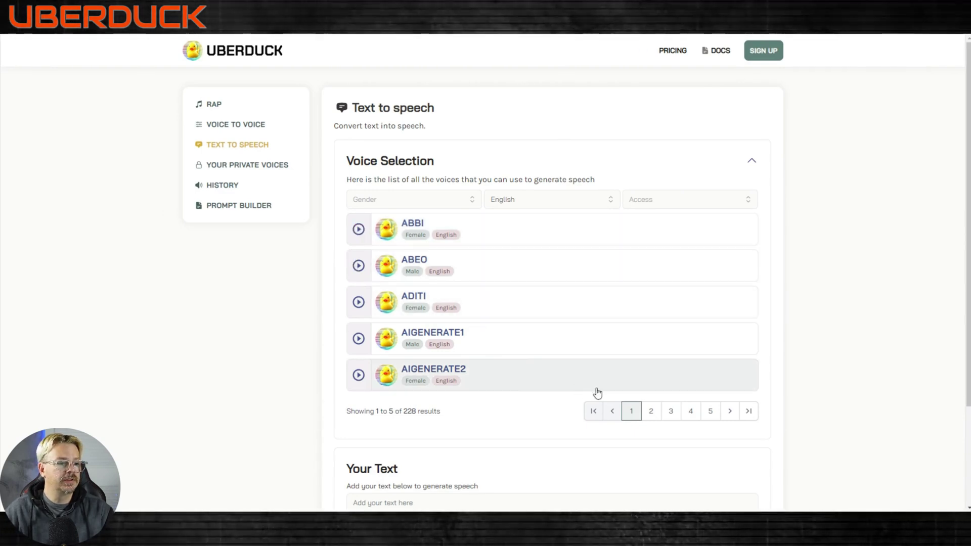
# Preview AIGENERATE2, then the page-2 voices Amber, Ana and Andrew
pyautogui.click(358, 375)
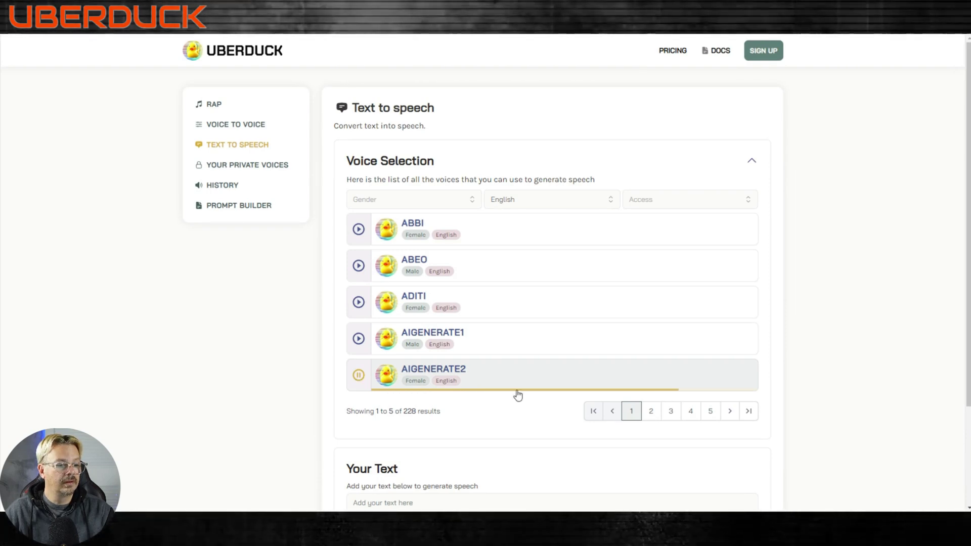
pyautogui.click(651, 411)
pyautogui.click(358, 267)
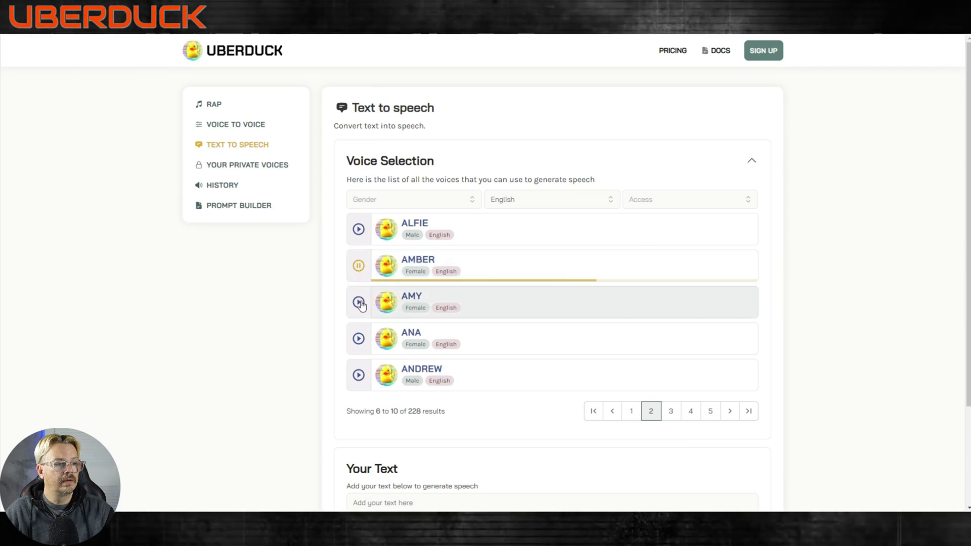
pyautogui.click(355, 340)
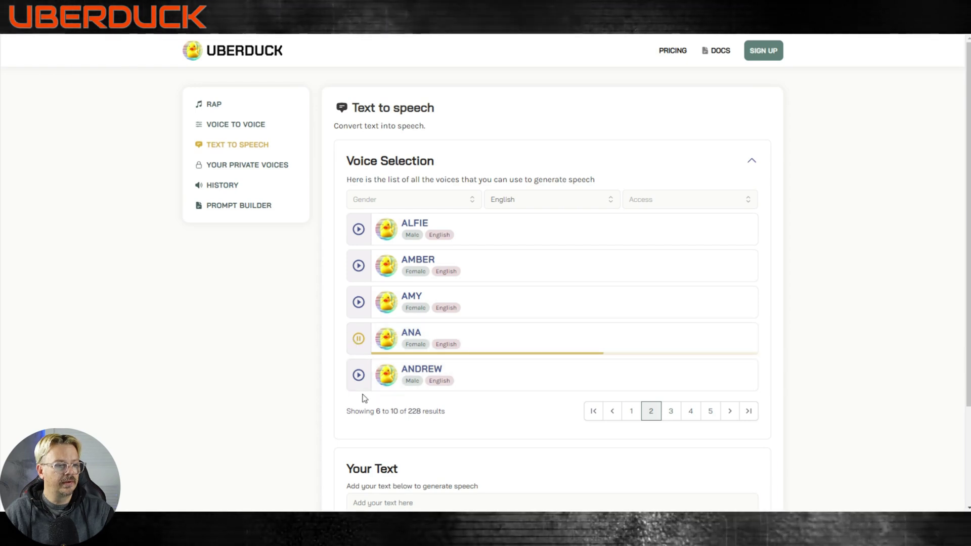
pyautogui.click(359, 376)
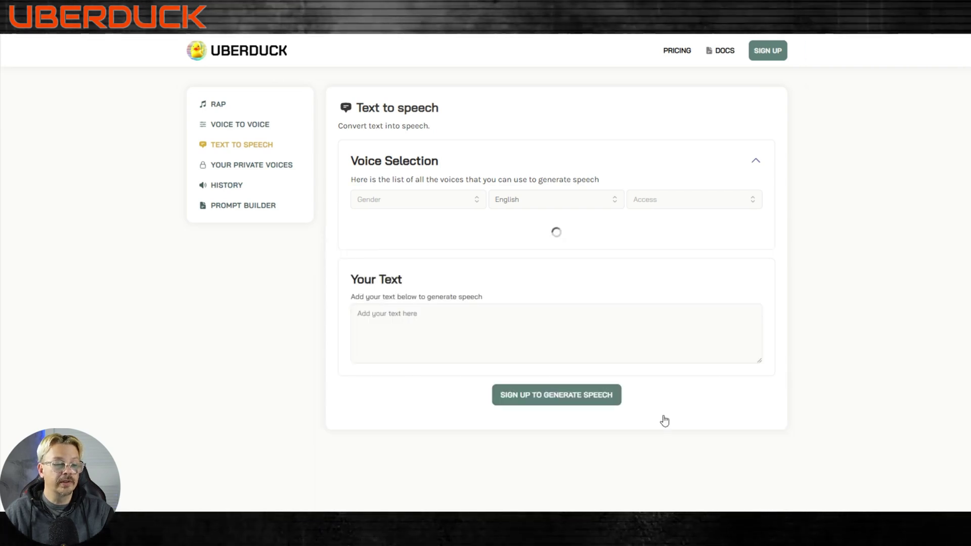
# Preview Angus and Angus (Pleading) on page 3, then Awkward Male Teen and Bertie on page 5
pyautogui.click(670, 411)
pyautogui.click(356, 268)
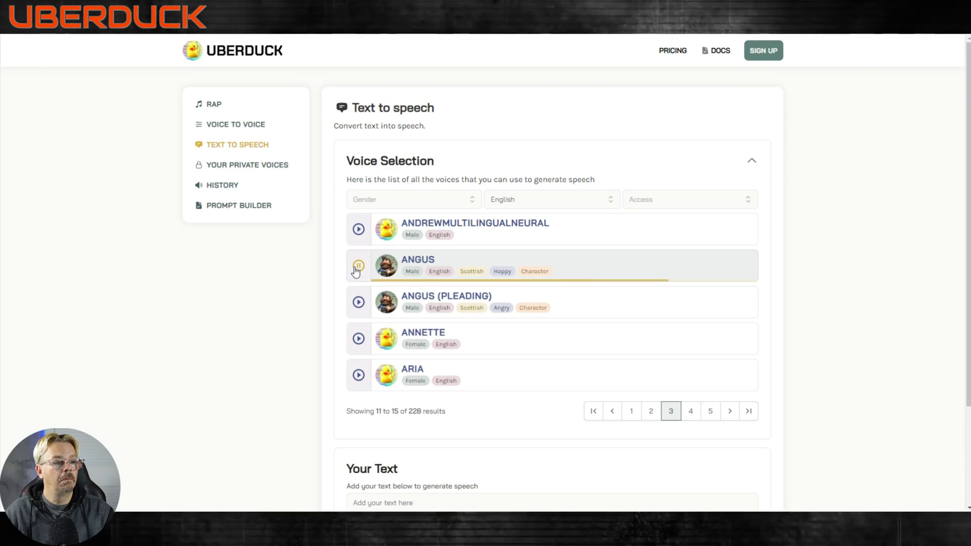
pyautogui.click(358, 302)
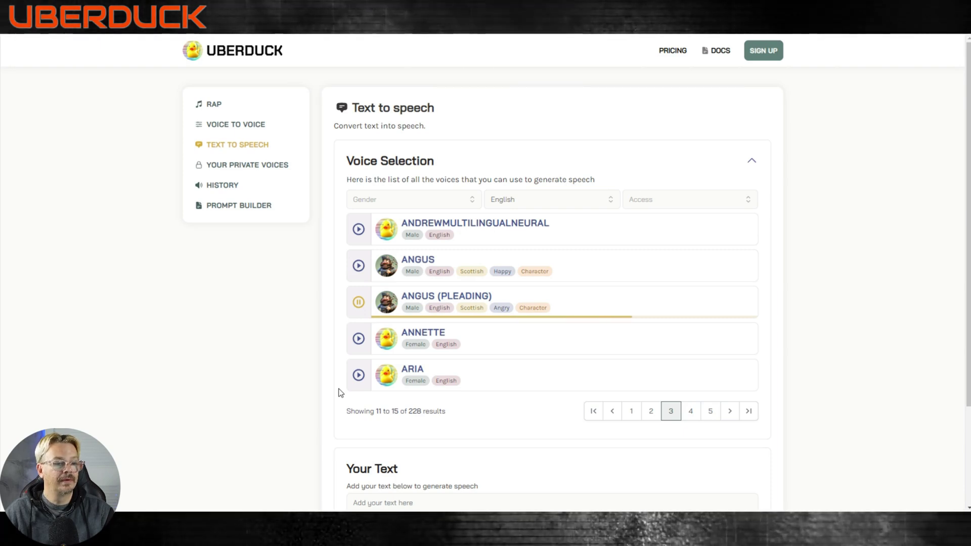
pyautogui.click(690, 412)
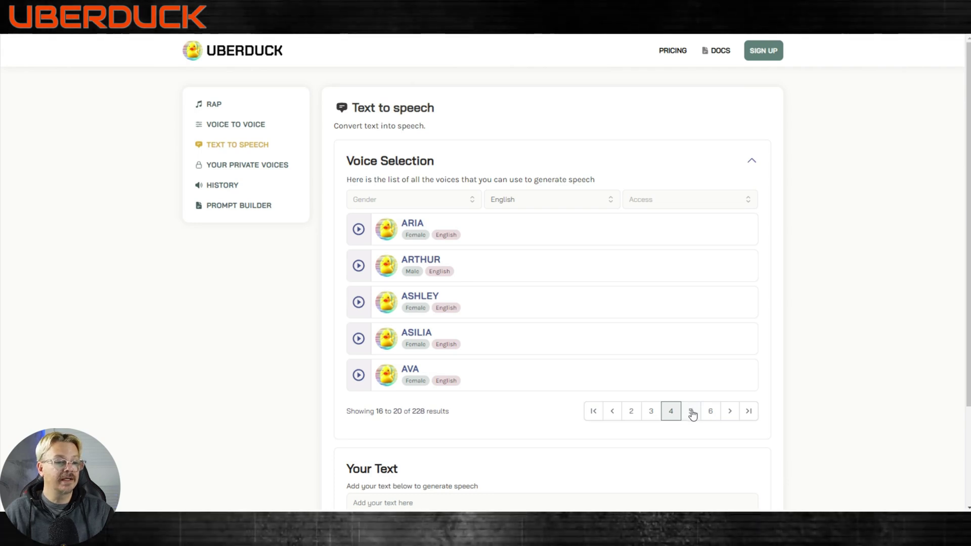
pyautogui.click(691, 412)
pyautogui.click(358, 266)
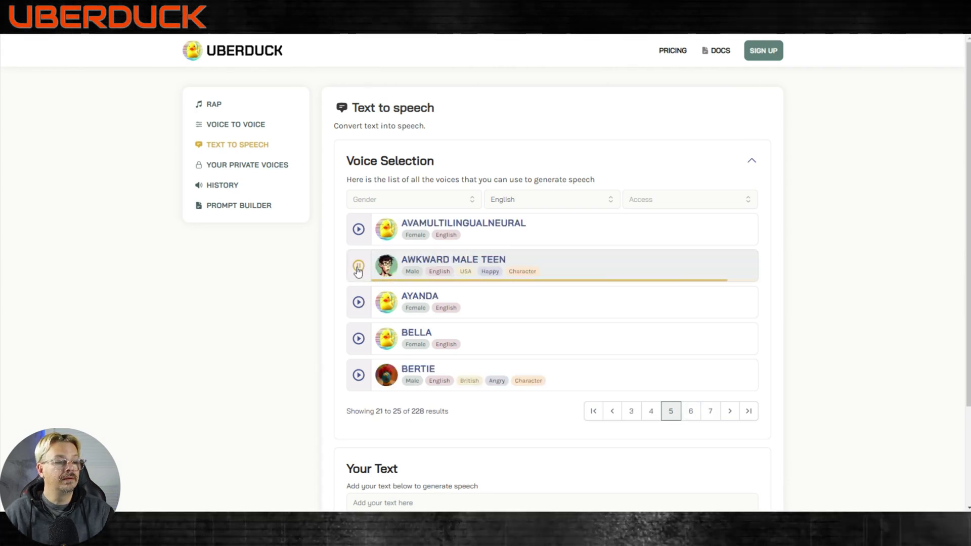
pyautogui.click(353, 383)
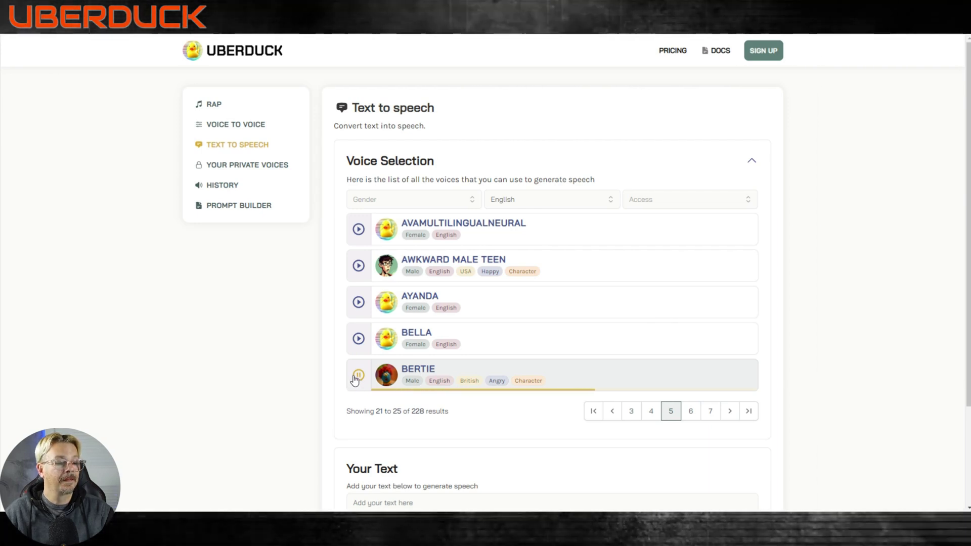
# On page 6 of the voice list, preview B LA B, Bertie and Big G
pyautogui.click(691, 411)
pyautogui.click(357, 230)
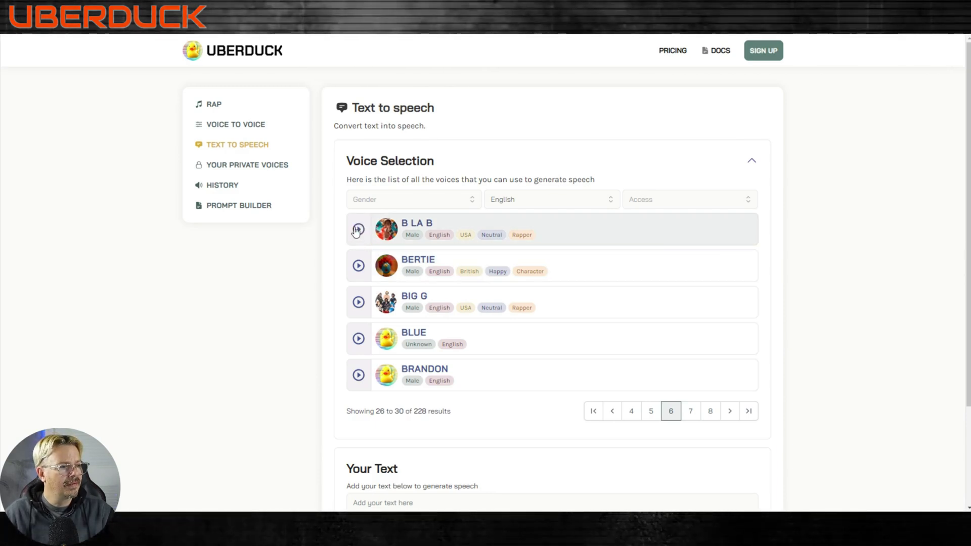
pyautogui.click(358, 266)
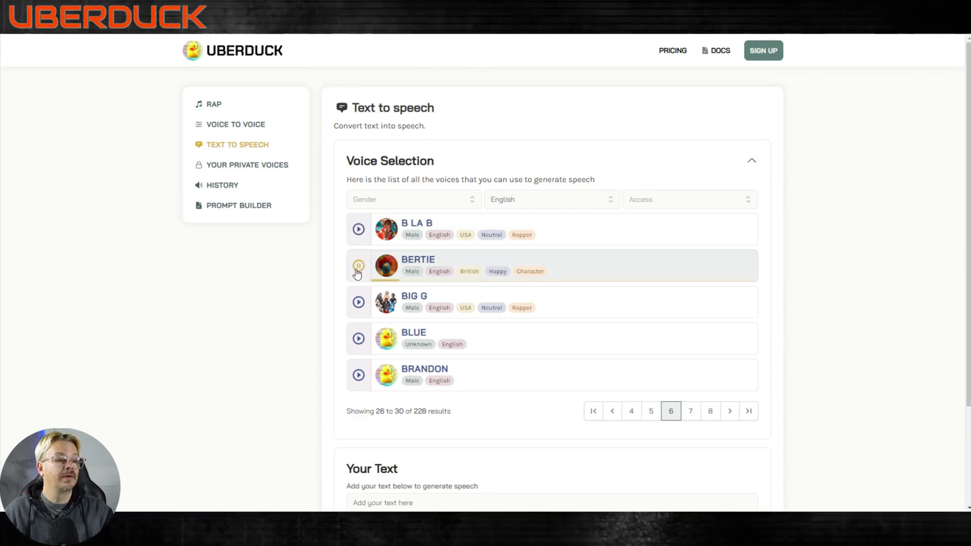
pyautogui.click(359, 302)
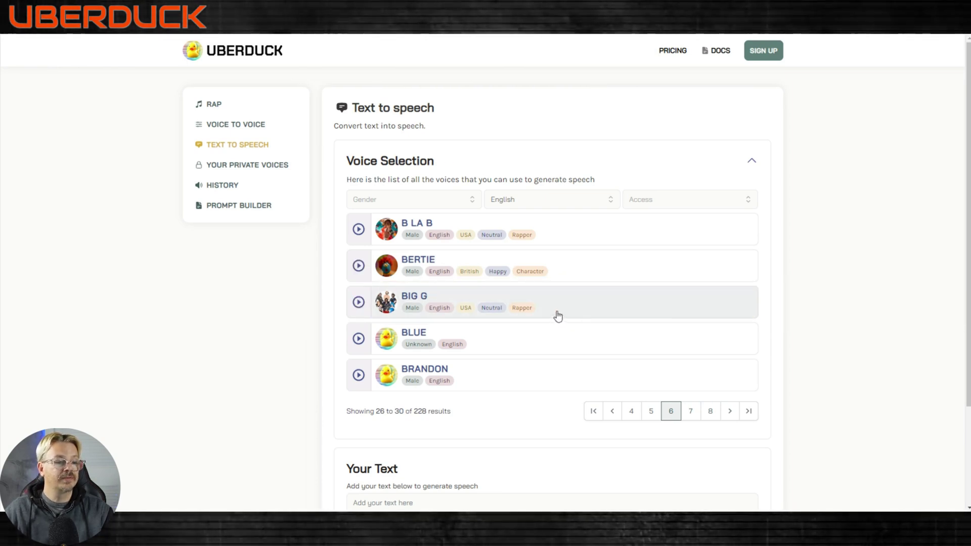
# Jump ahead to preview Choice Bru and Elliot, then return to the first page of voices
pyautogui.click(710, 410)
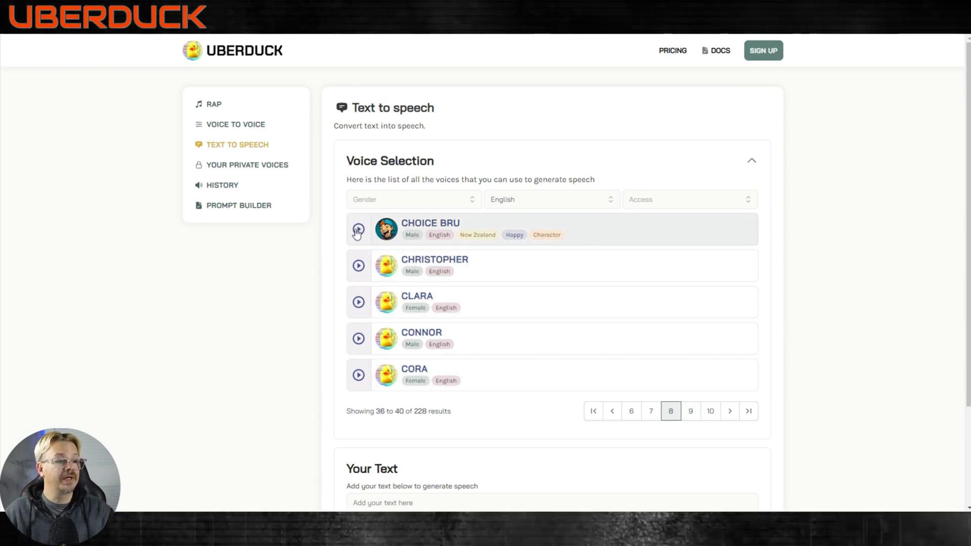
pyautogui.click(358, 230)
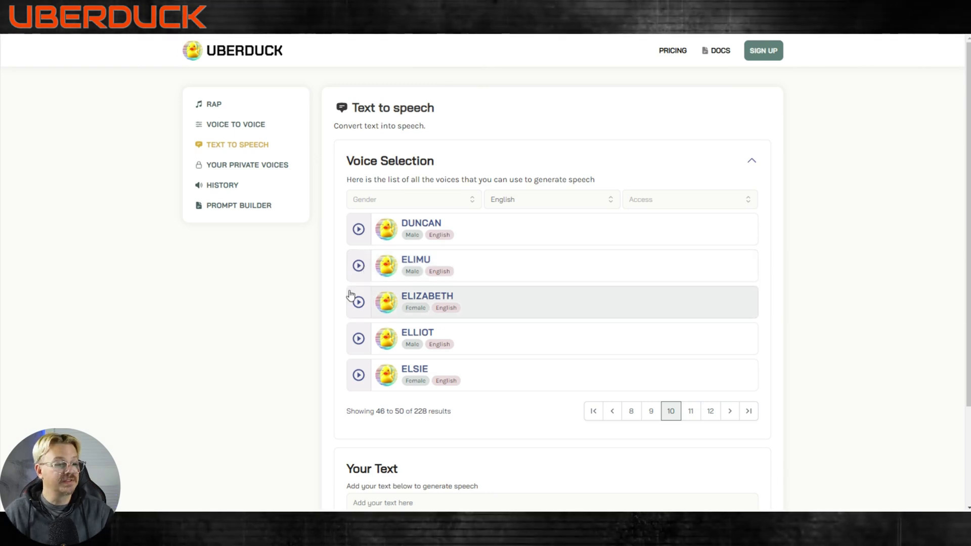
pyautogui.click(358, 343)
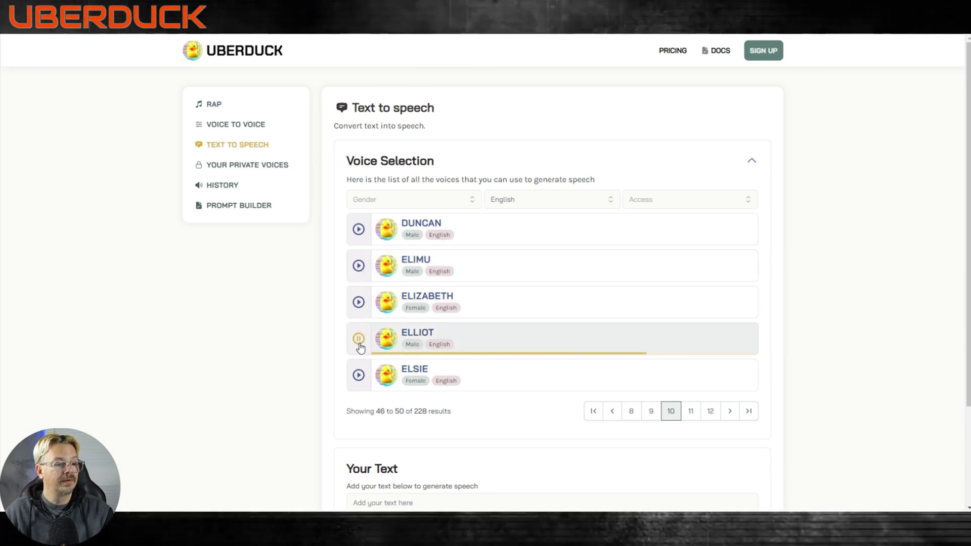
pyautogui.click(594, 411)
pyautogui.scroll(-3, 567, 369)
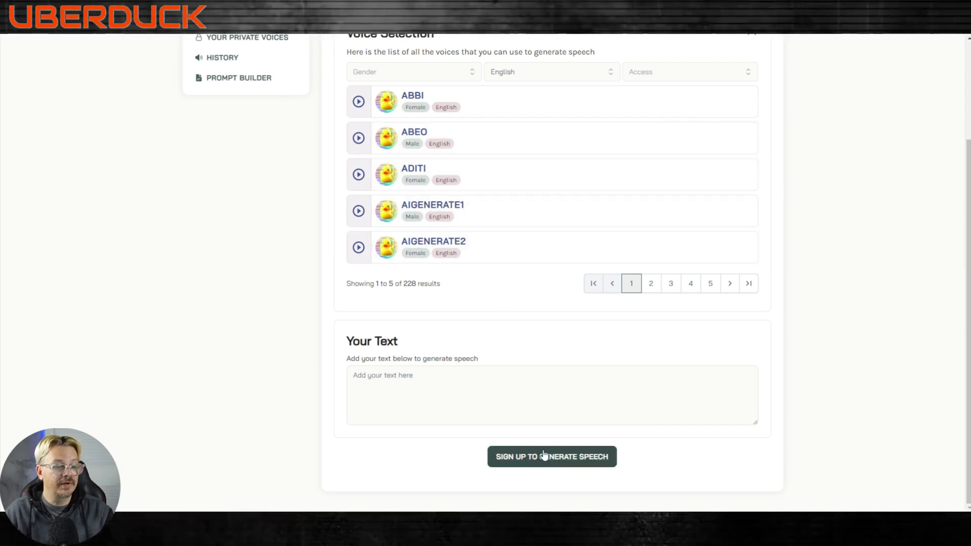
# Look over the Voice to Voice page, then show plans billed monthly with Creator at $9.99/month
pyautogui.scroll(3, 457, 380)
pyautogui.scroll(-1, 457, 382)
pyautogui.scroll(1, 458, 381)
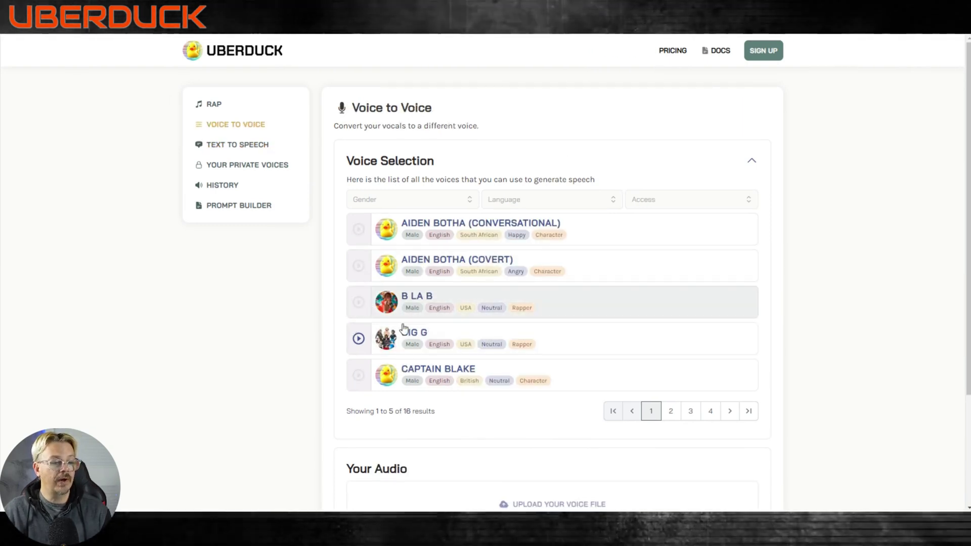
pyautogui.scroll(-2, 456, 334)
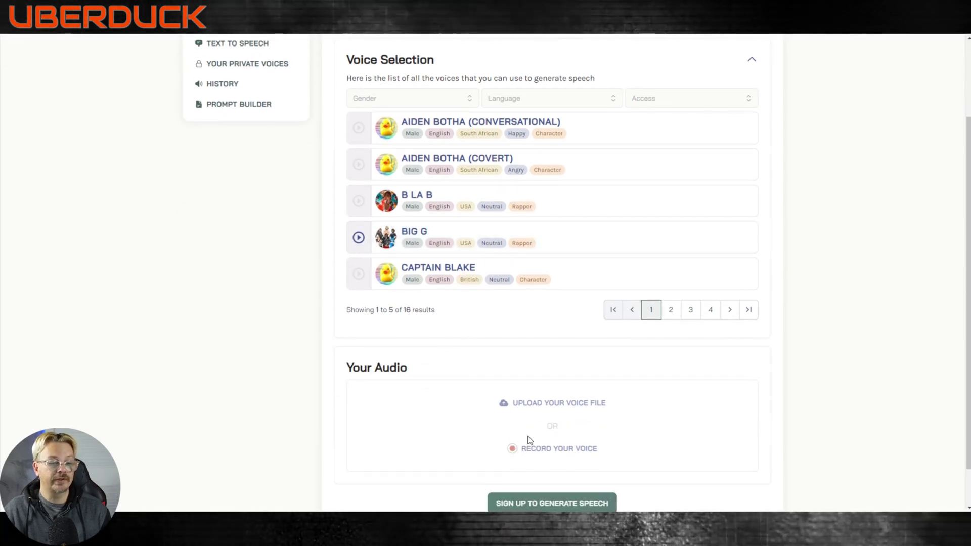
pyautogui.scroll(2, 436, 226)
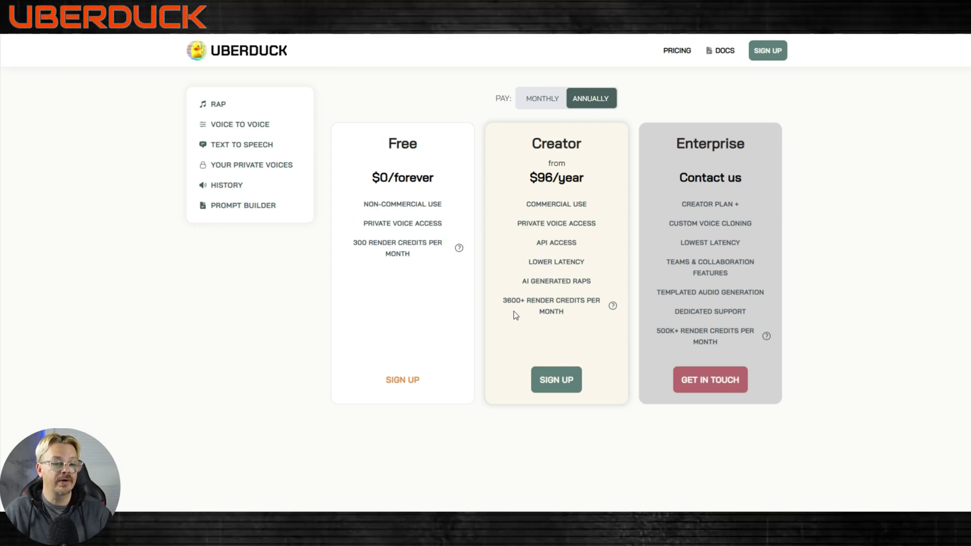
pyautogui.click(535, 101)
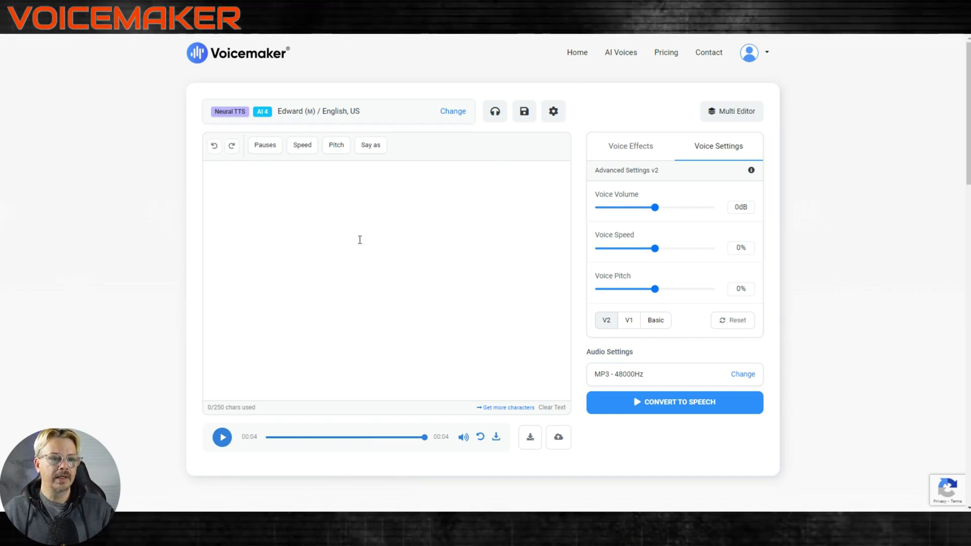
# Open the voice picker, filter to Standard TTS voices and play Kimberly's sample
pyautogui.click(447, 111)
pyautogui.scroll(-1, 397, 267)
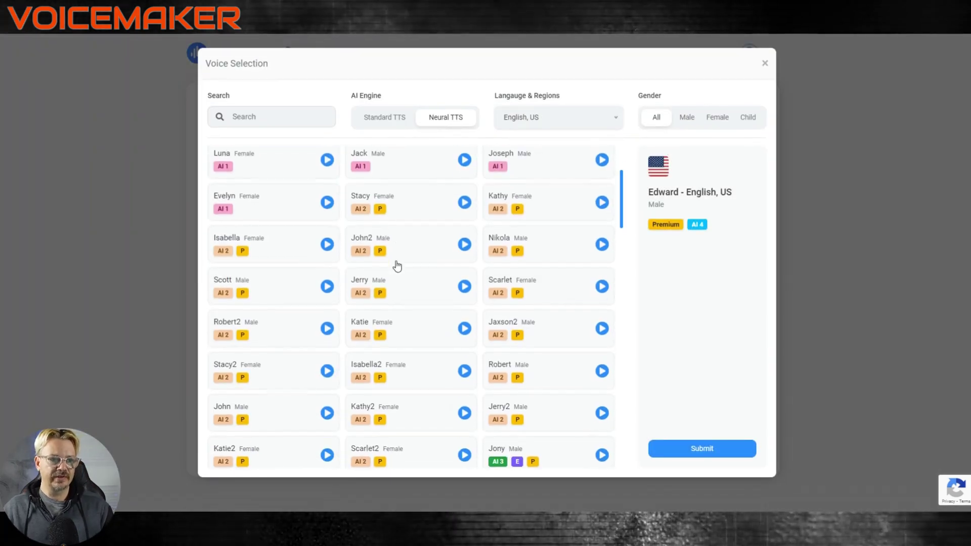
pyautogui.scroll(3, 397, 264)
pyautogui.click(390, 119)
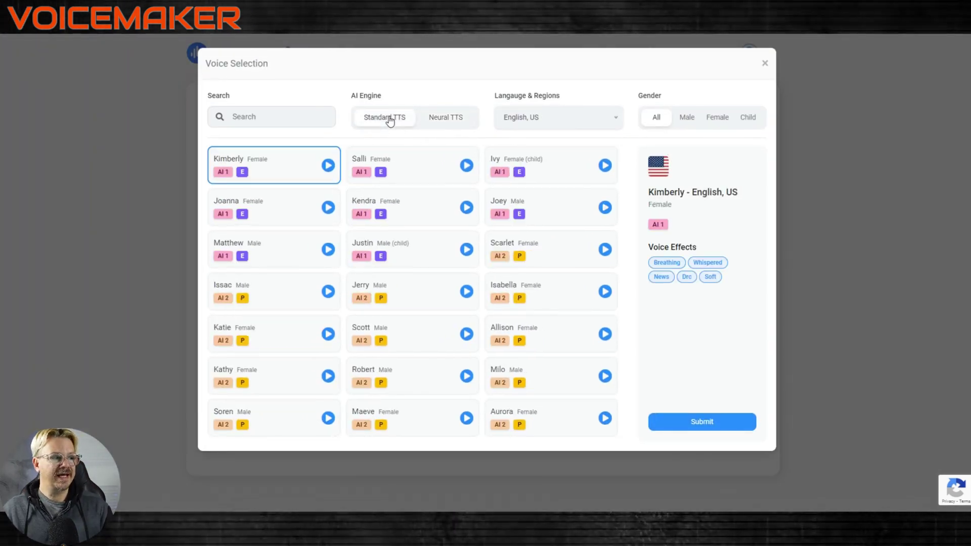
pyautogui.click(329, 166)
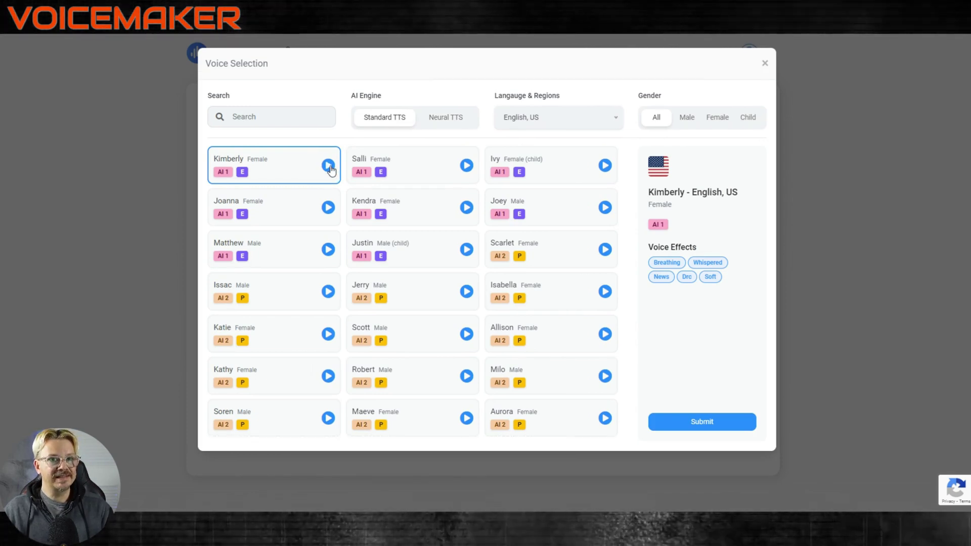
# Switch back to Neural TTS voices, select Jony and play his sample
pyautogui.click(445, 121)
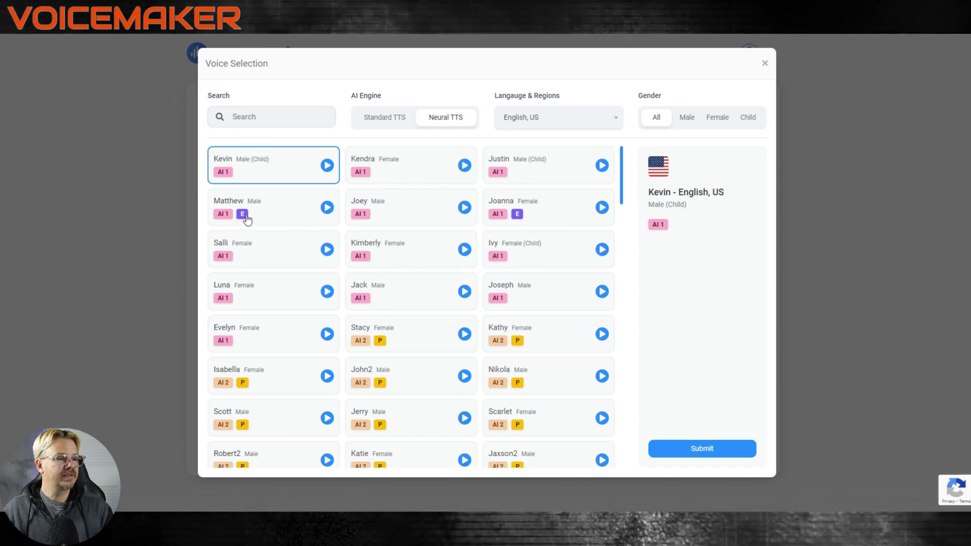
pyautogui.moveTo(247, 219)
pyautogui.scroll(-6, 501, 282)
pyautogui.click(501, 283)
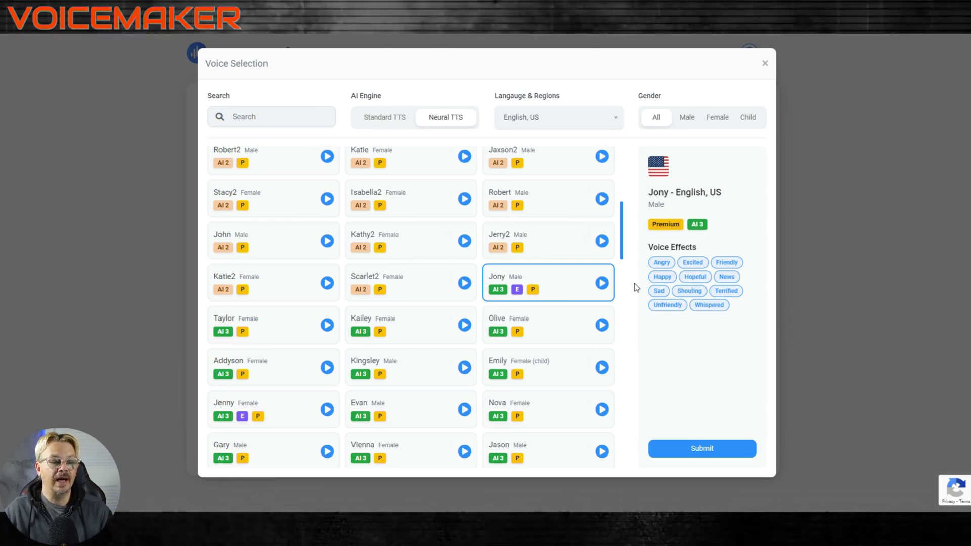
pyautogui.click(602, 283)
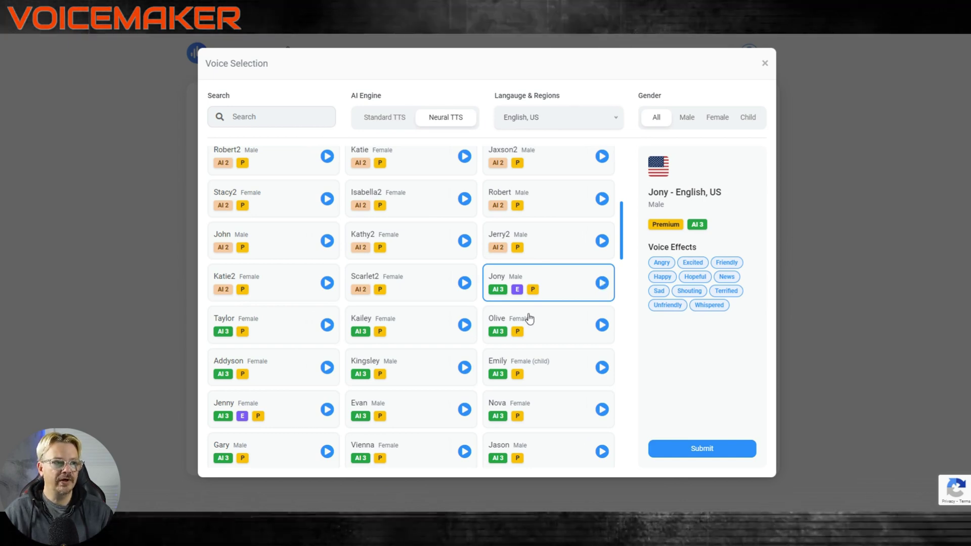
# Play the Voice3 sample, then stop it
pyautogui.scroll(6, 530, 318)
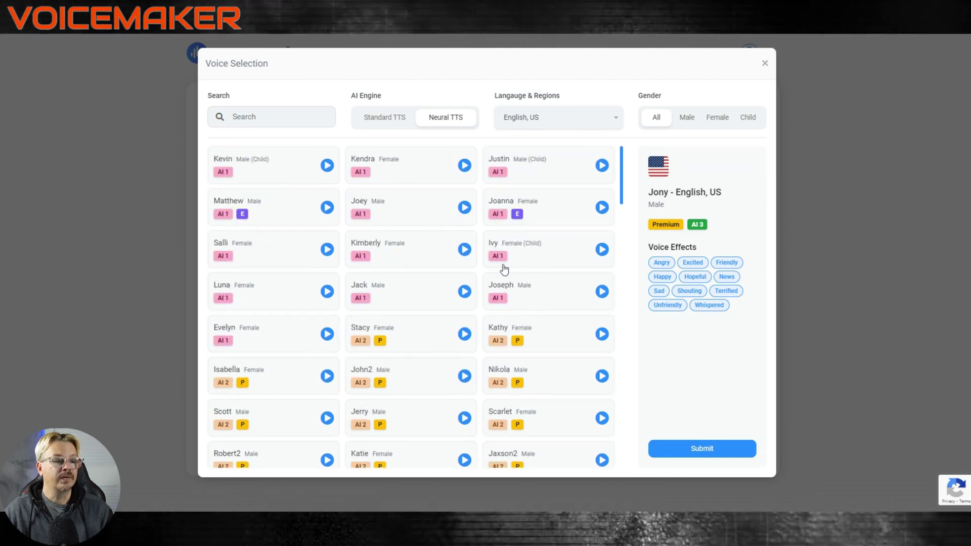
pyautogui.scroll(-1, 504, 292)
pyautogui.scroll(-15, 504, 292)
pyautogui.scroll(-9, 505, 292)
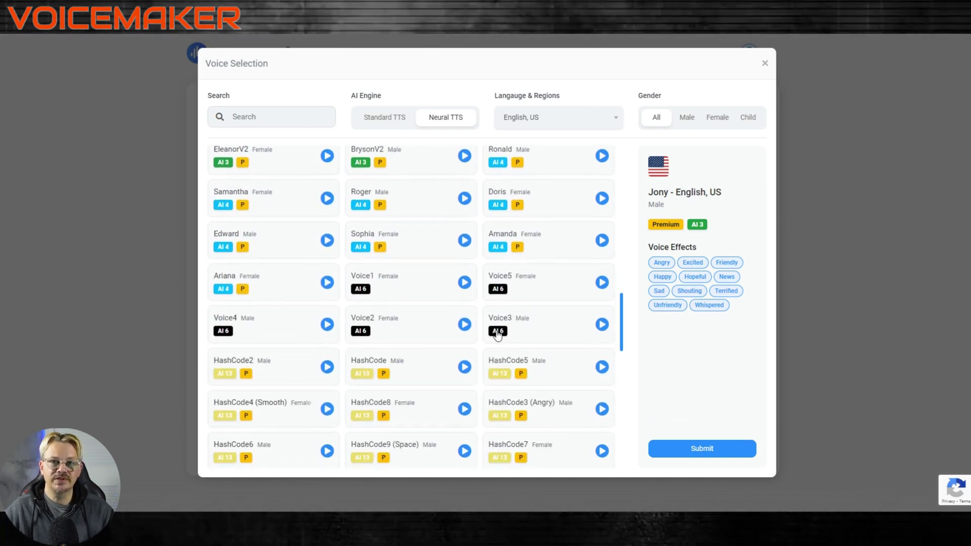
pyautogui.scroll(-2, 495, 334)
pyautogui.scroll(2, 496, 336)
pyautogui.click(602, 324)
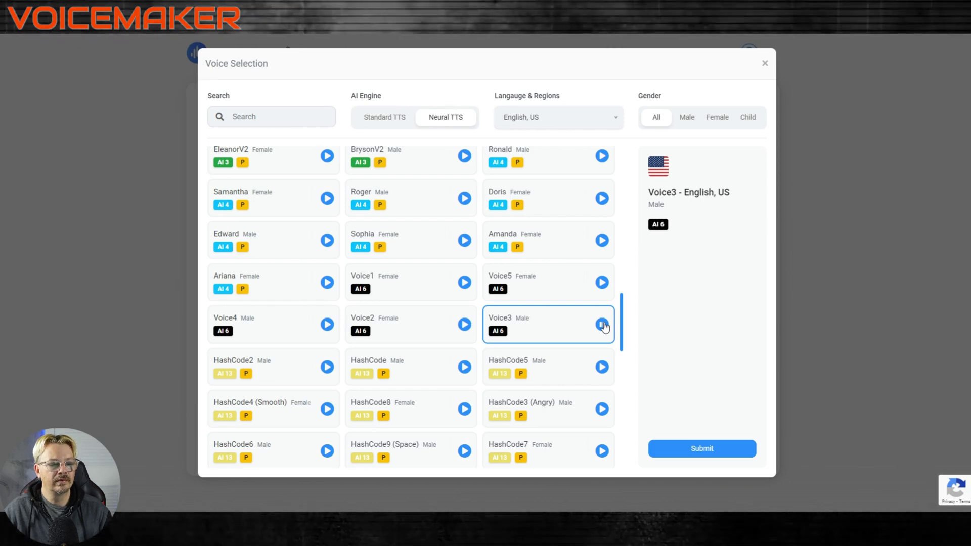
pyautogui.click(602, 283)
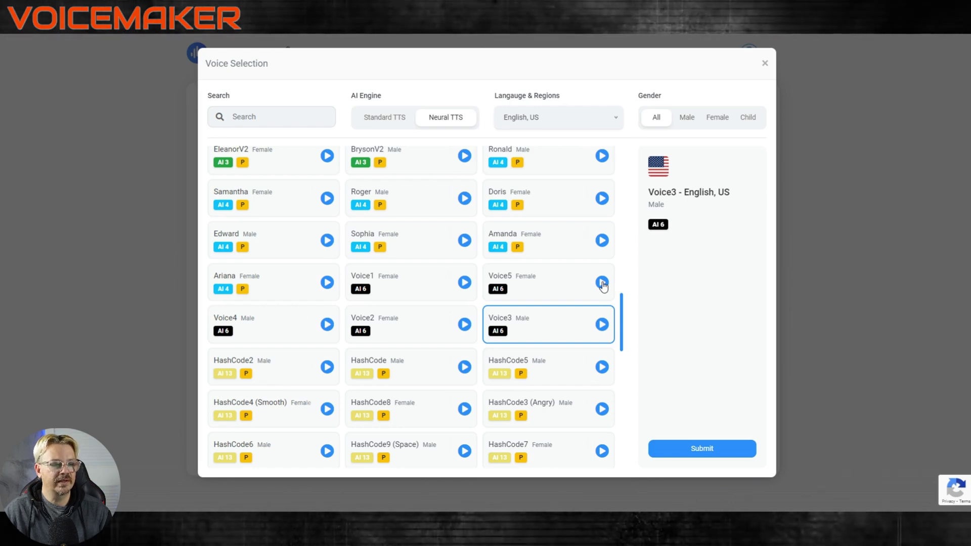
# Preview Voice5, then Jayden with his voice effects
pyautogui.click(542, 286)
pyautogui.scroll(3, 541, 283)
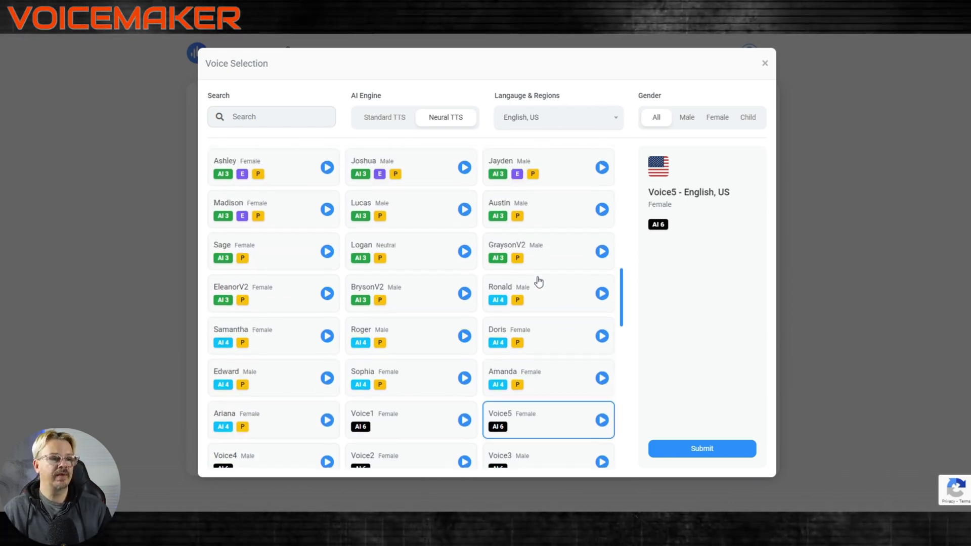
pyautogui.scroll(1, 539, 282)
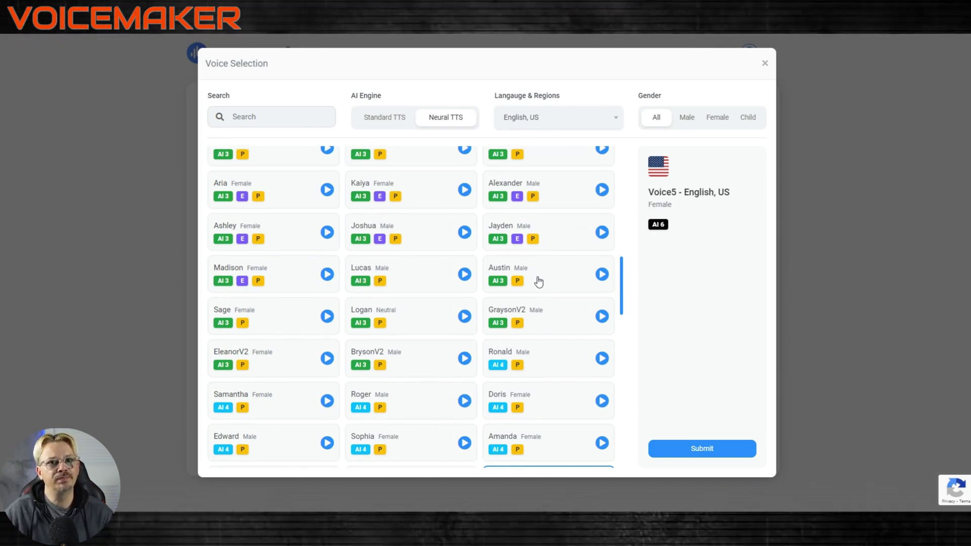
pyautogui.scroll(2, 539, 282)
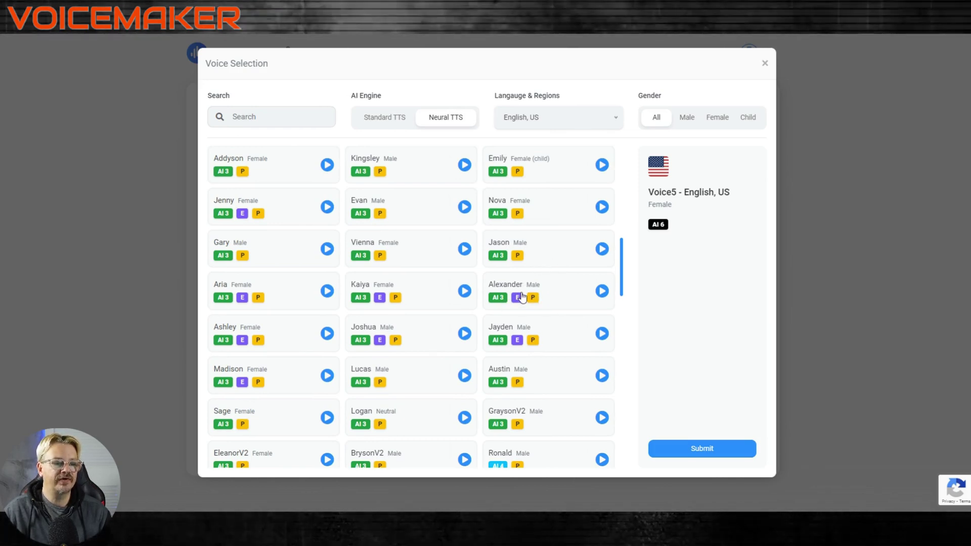
pyautogui.click(602, 335)
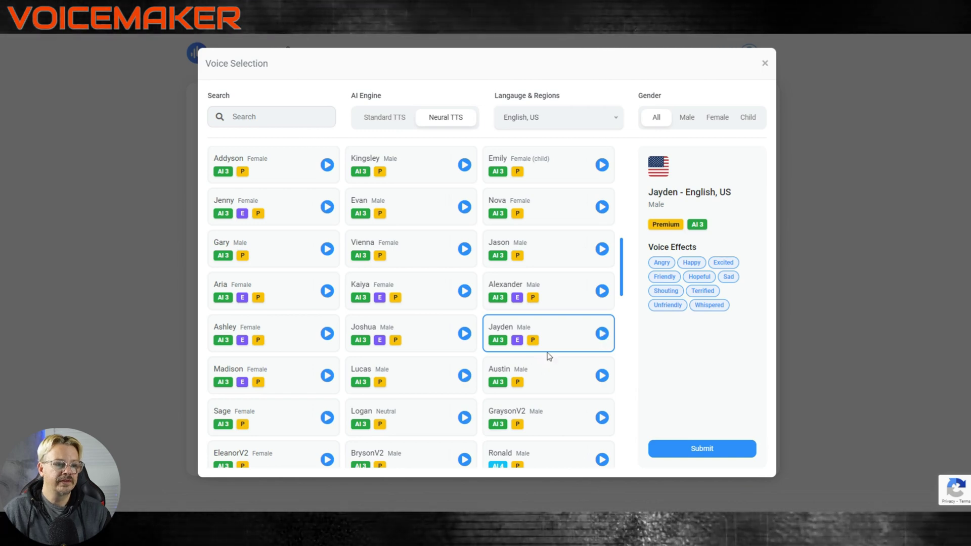
# Play samples of the Ronald, Roger, Edward and HashCode2 voices
pyautogui.scroll(-2, 512, 348)
pyautogui.scroll(-2, 513, 348)
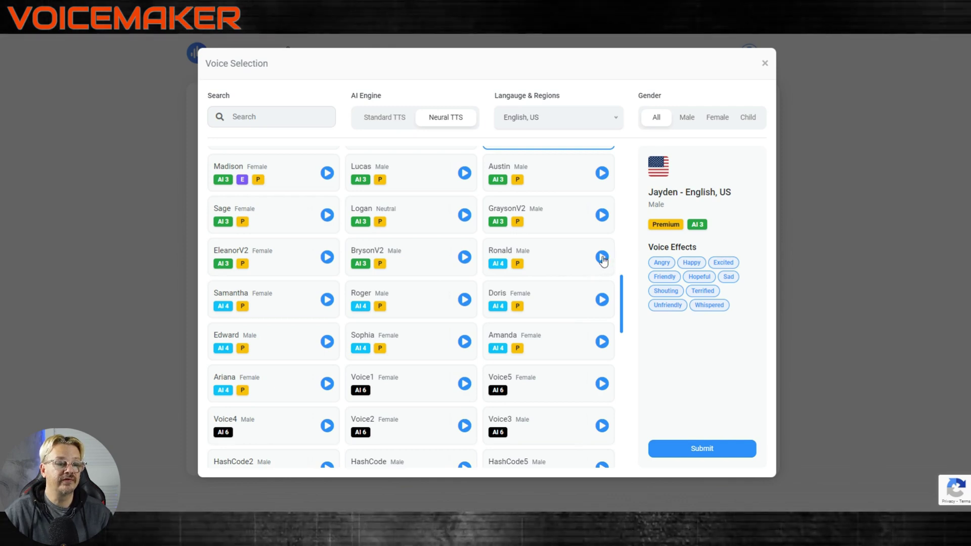
pyautogui.click(602, 258)
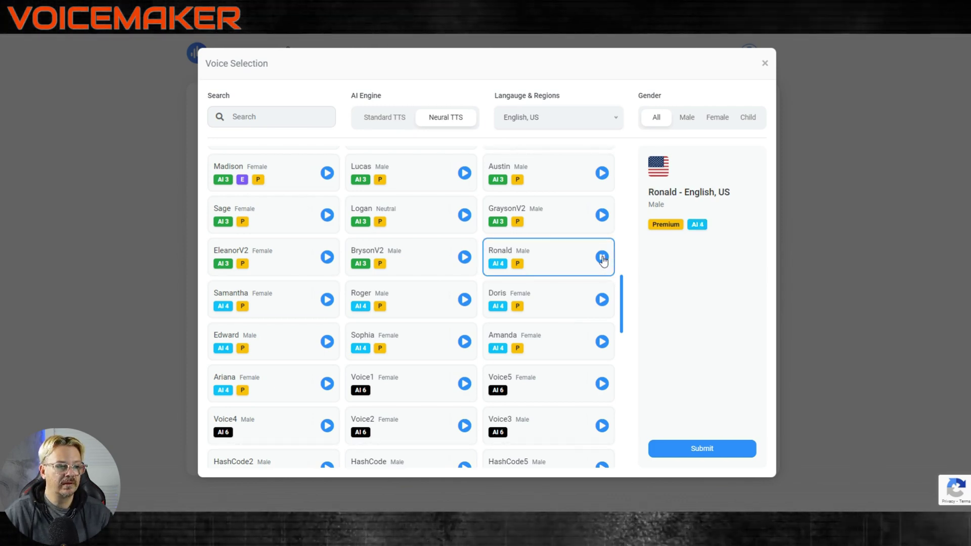
pyautogui.click(464, 301)
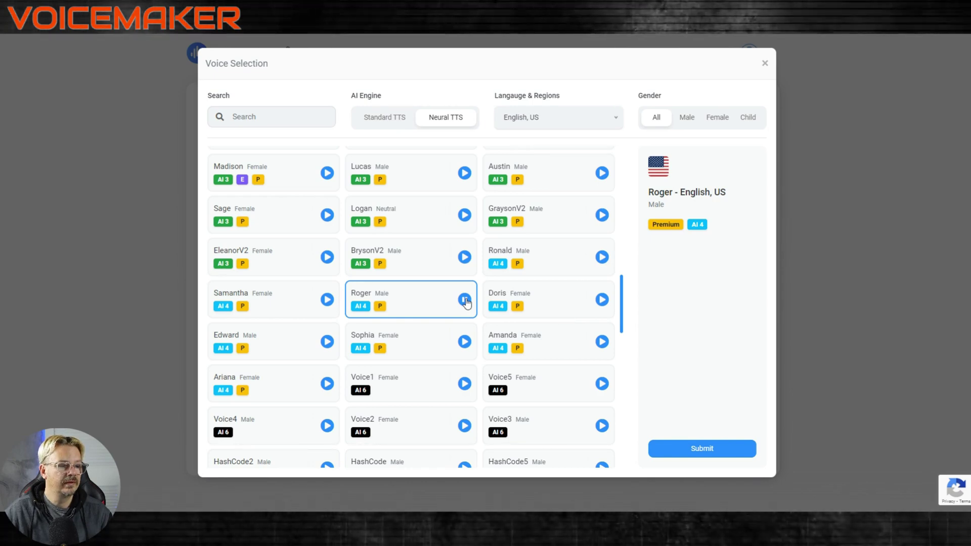
pyautogui.click(327, 343)
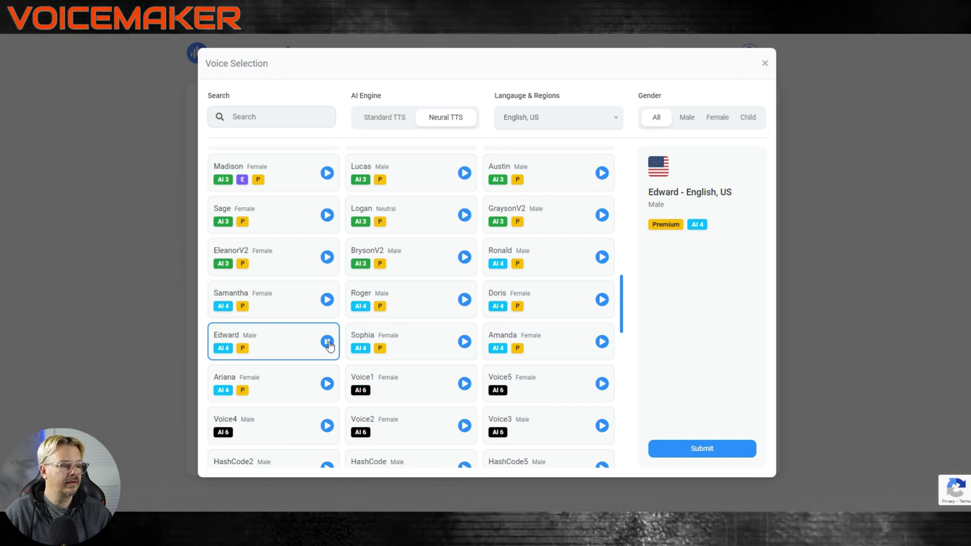
pyautogui.scroll(-3, 328, 346)
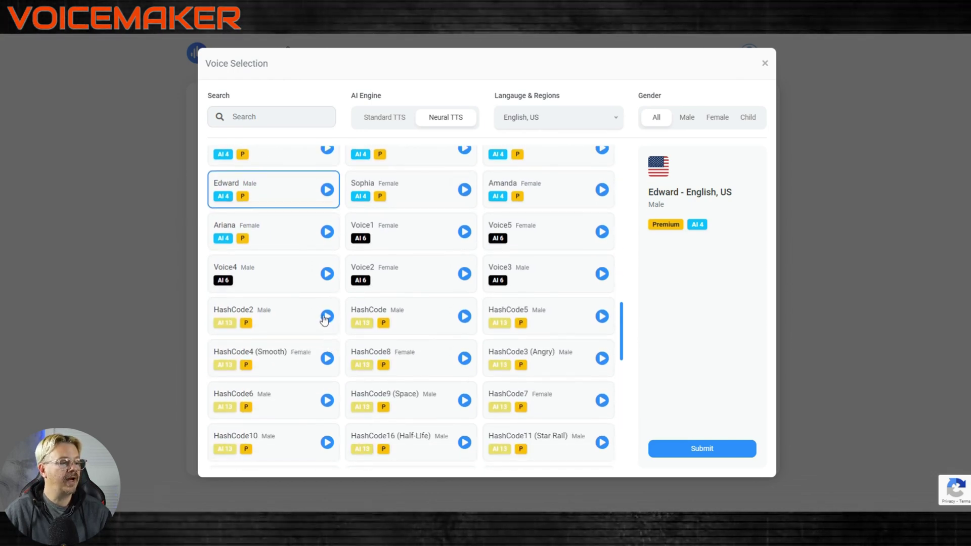
pyautogui.click(326, 317)
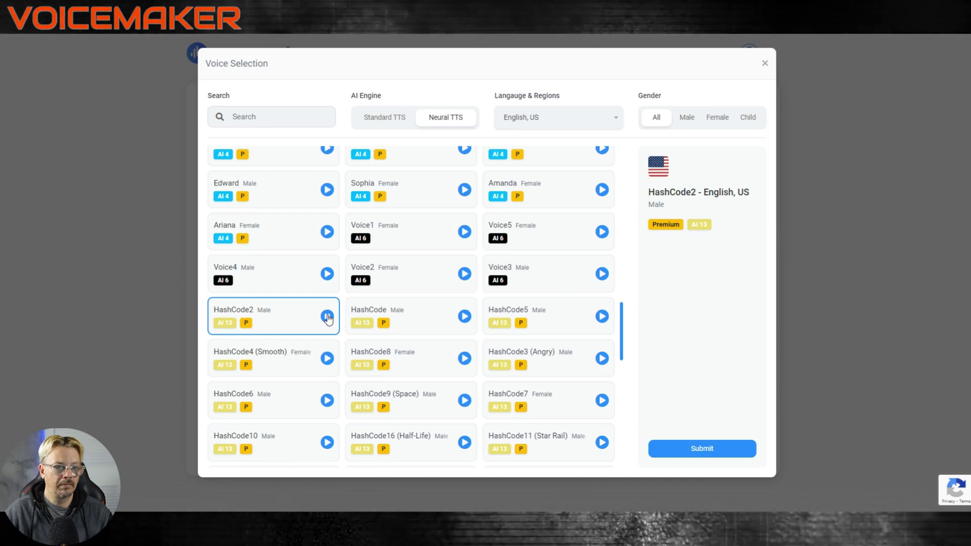
# Audition HashCode15 (Father), HashCode13 (Dan) and HashCode53 voices
pyautogui.scroll(-1, 601, 435)
pyautogui.click(602, 435)
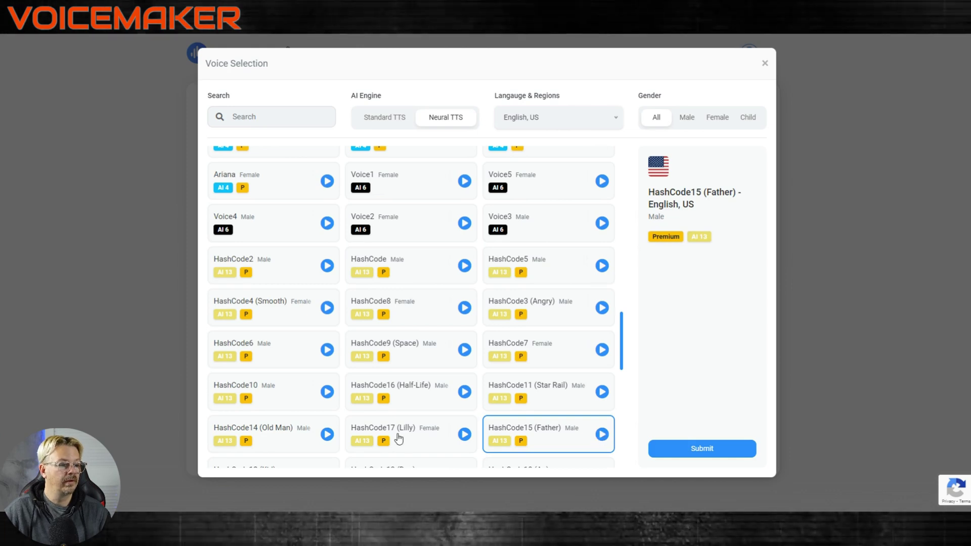
pyautogui.scroll(-3, 460, 434)
pyautogui.click(464, 324)
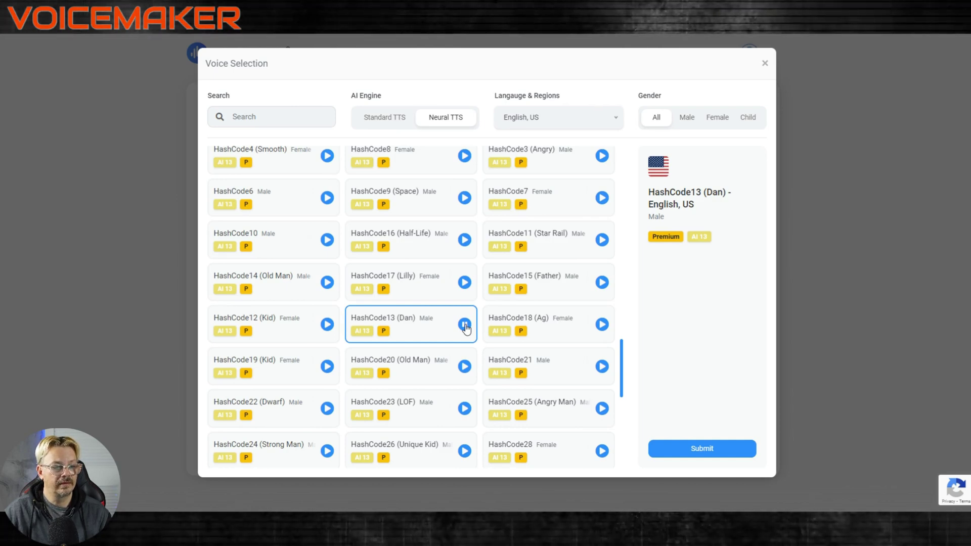
pyautogui.scroll(-5, 465, 328)
pyautogui.click(327, 445)
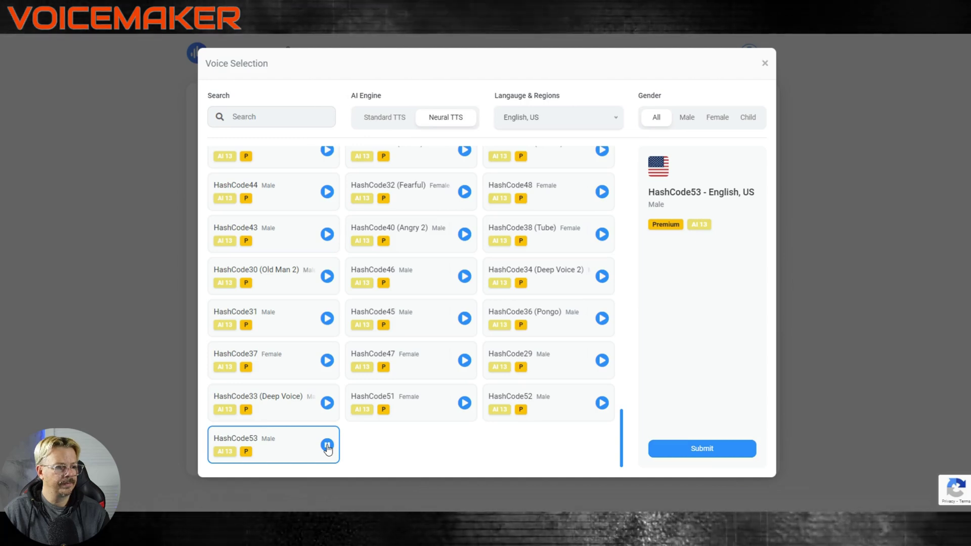
# Choose Jony (M, English US) as the narration voice and submit the selection
pyautogui.scroll(10, 440, 340)
pyautogui.scroll(-5, 570, 299)
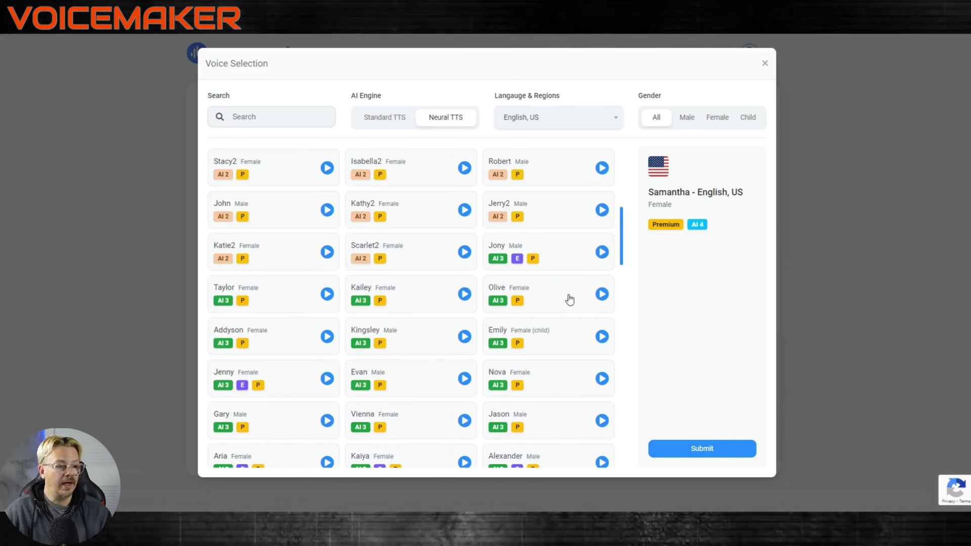
pyautogui.scroll(-3, 274, 365)
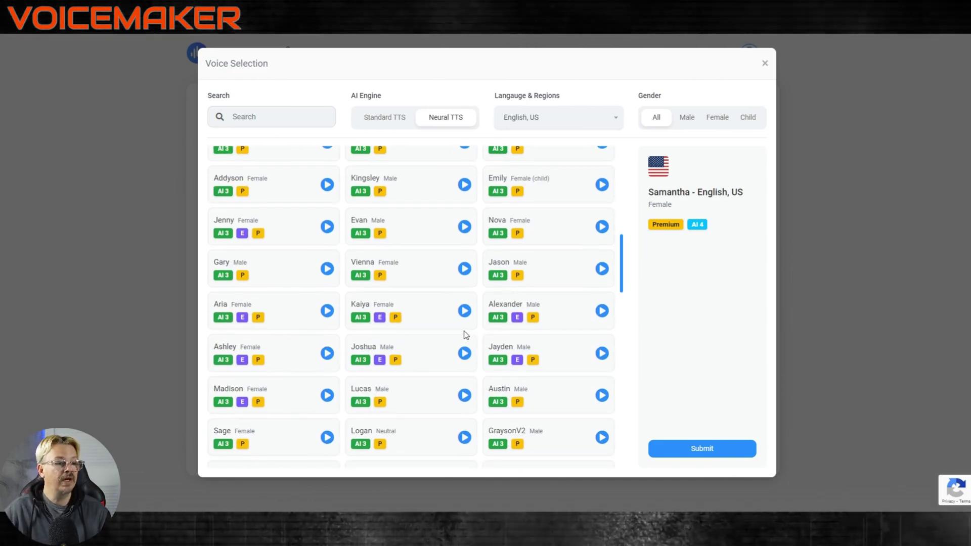
pyautogui.scroll(2, 321, 297)
pyautogui.scroll(2, 554, 284)
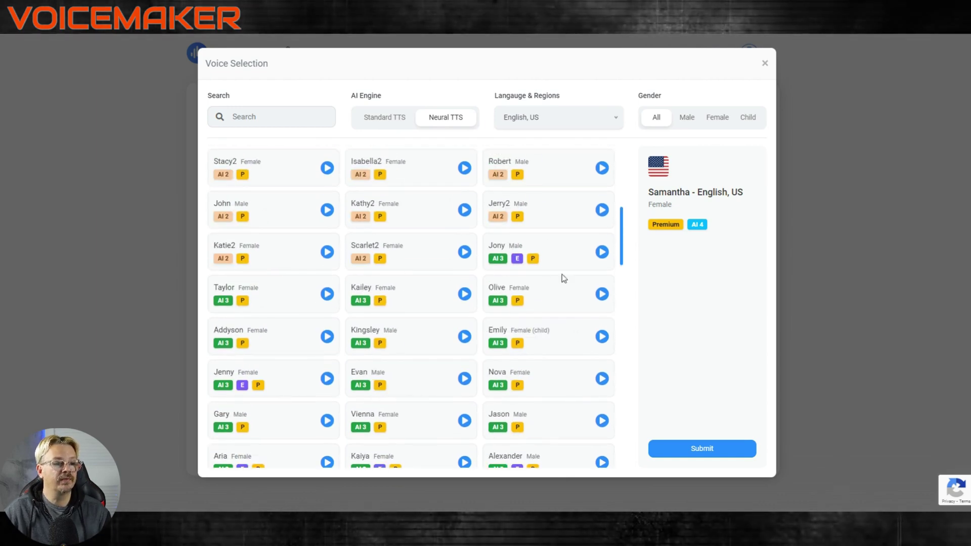
pyautogui.click(529, 269)
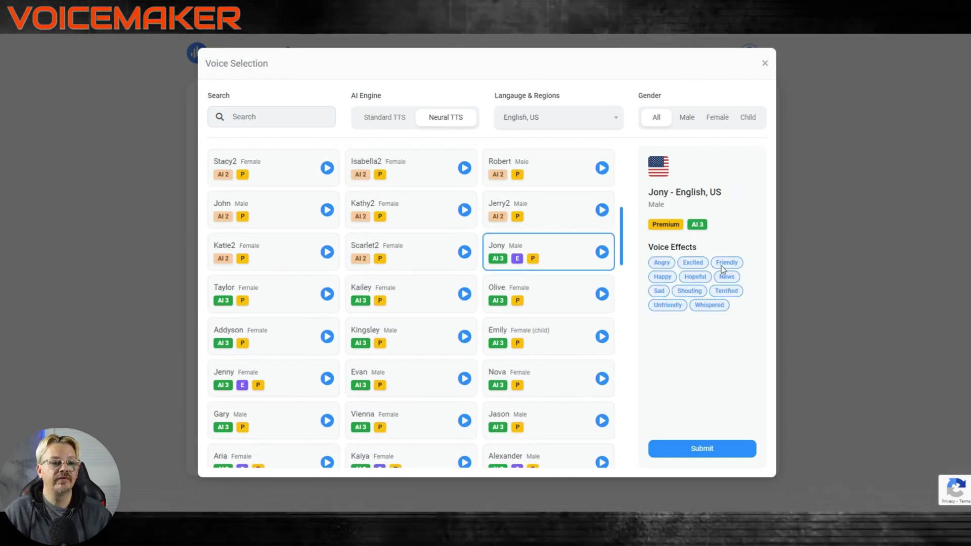
pyautogui.click(764, 64)
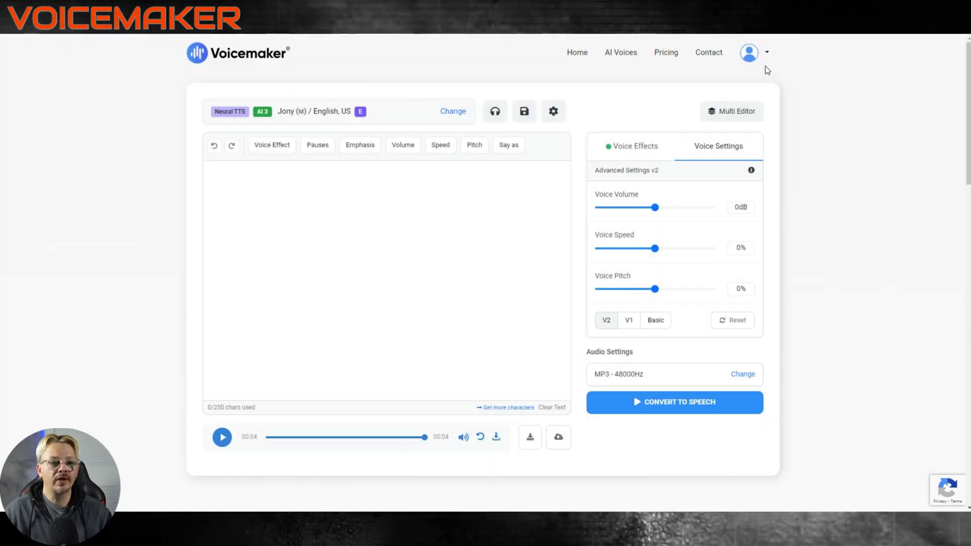
# Paste the 114-character Toolbox welcome line into the script and convert it to a 7-second Jony clip
pyautogui.click(370, 208)
pyautogui.rightClick(370, 207)
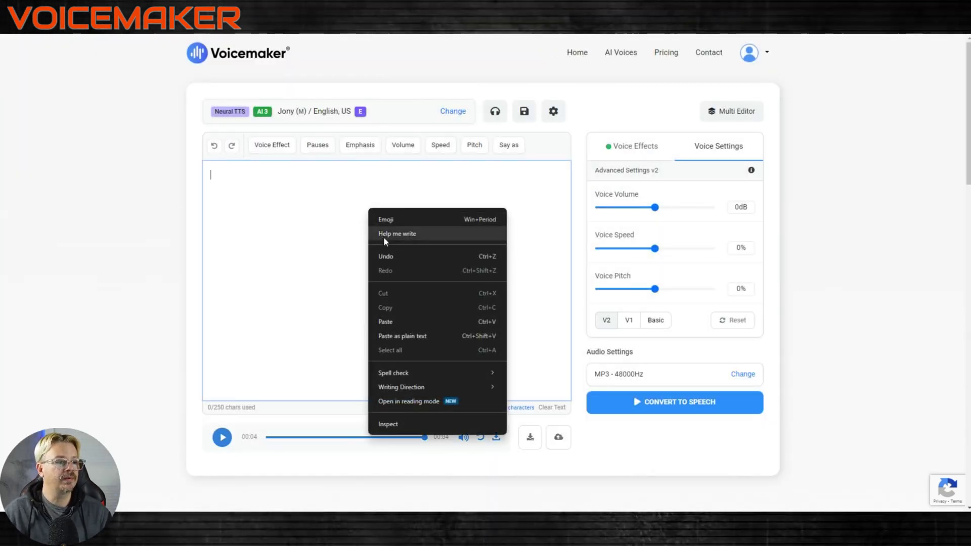
pyautogui.click(399, 321)
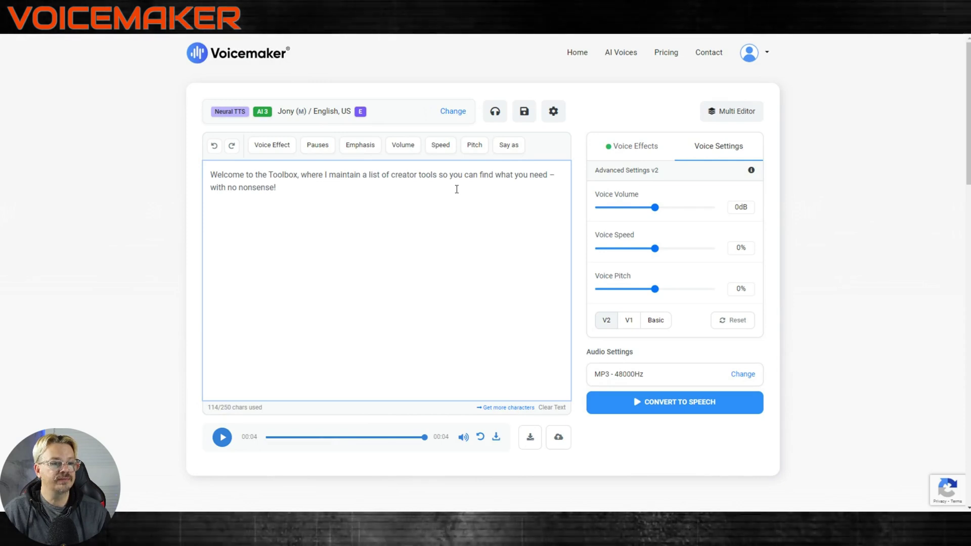
pyautogui.click(678, 403)
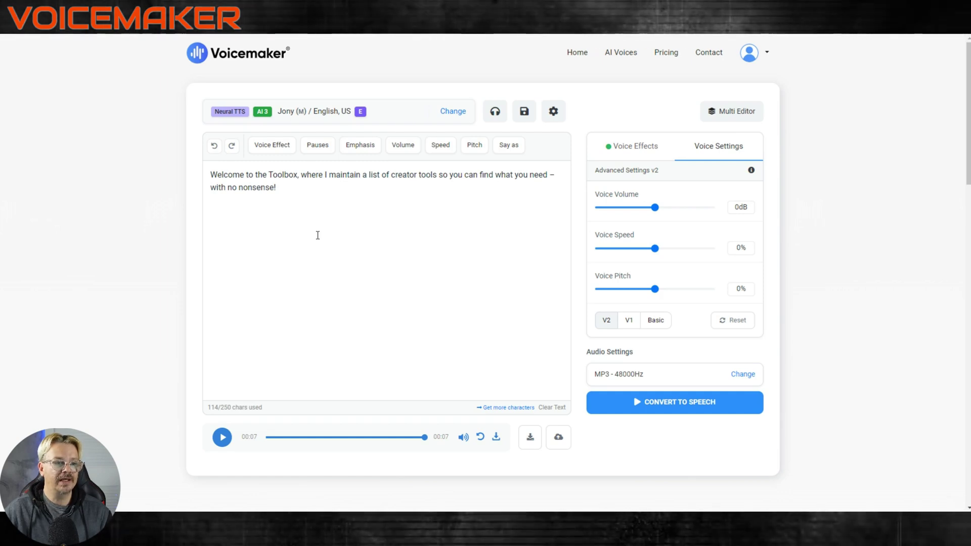
# Wrap "no nonsense!" in strong emphasis, including the exclamation mark
pyautogui.moveTo(227, 188); pyautogui.dragTo(274, 188)
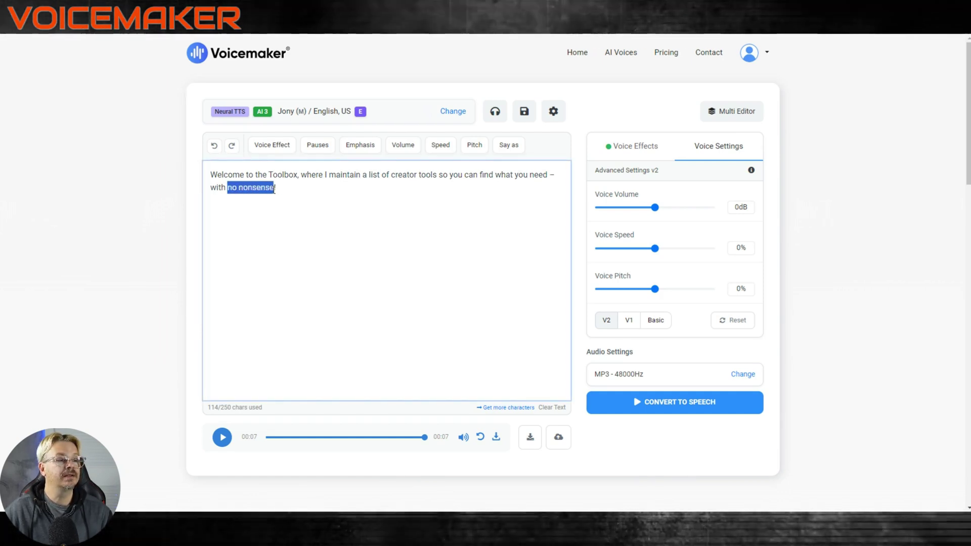
pyautogui.click(366, 149)
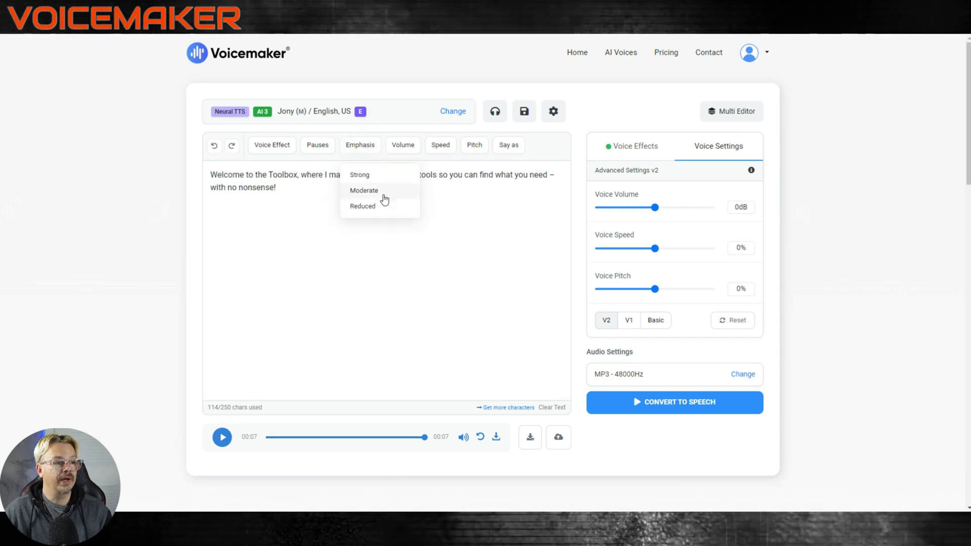
pyautogui.click(368, 178)
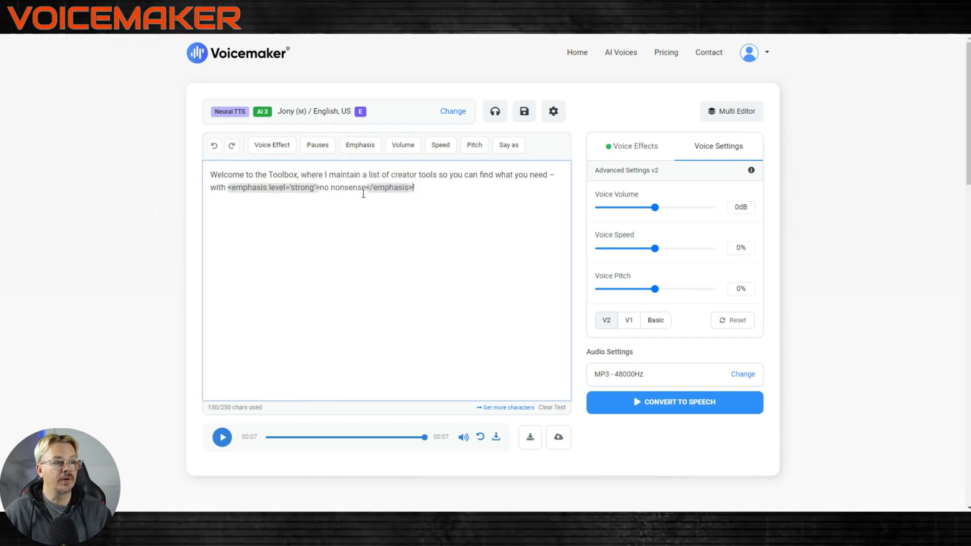
pyautogui.moveTo(389, 188); pyautogui.dragTo(416, 187)
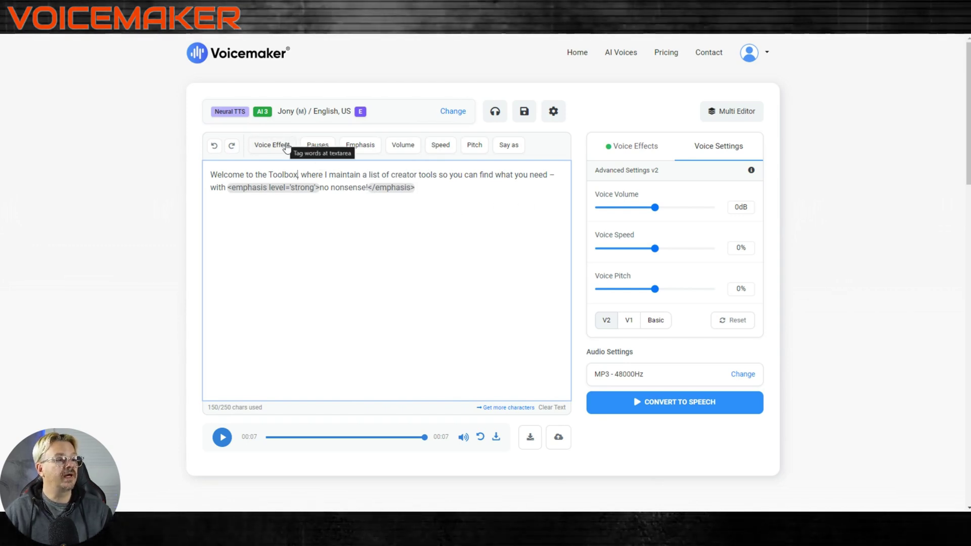
# Apply the Happy voice effect to the whole script, reaching 165/250 characters
pyautogui.moveTo(429, 188); pyautogui.dragTo(203, 179)
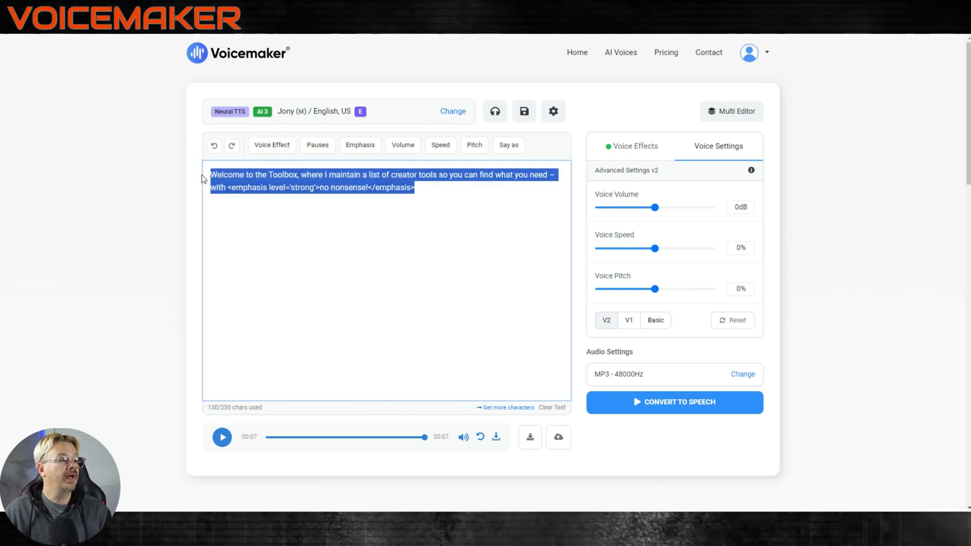
pyautogui.click(283, 145)
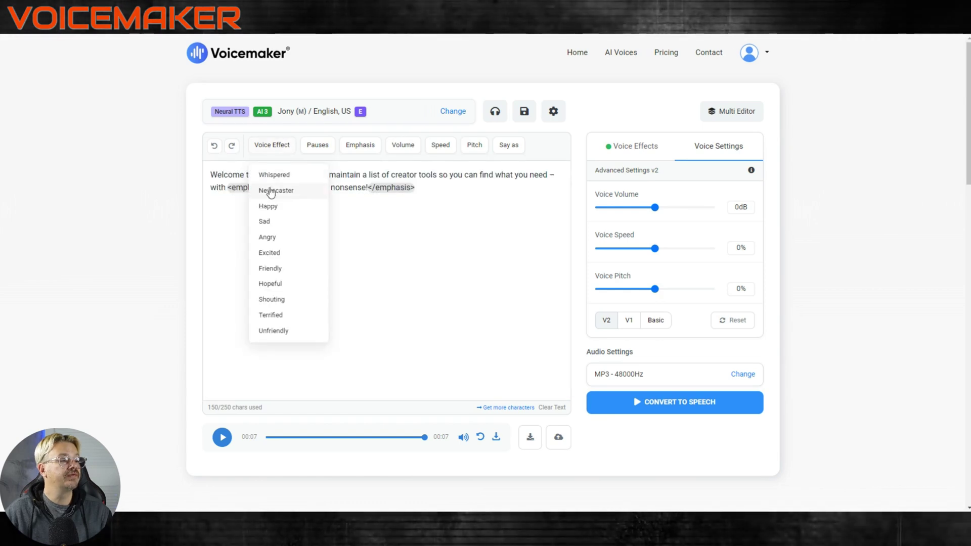
pyautogui.click(269, 206)
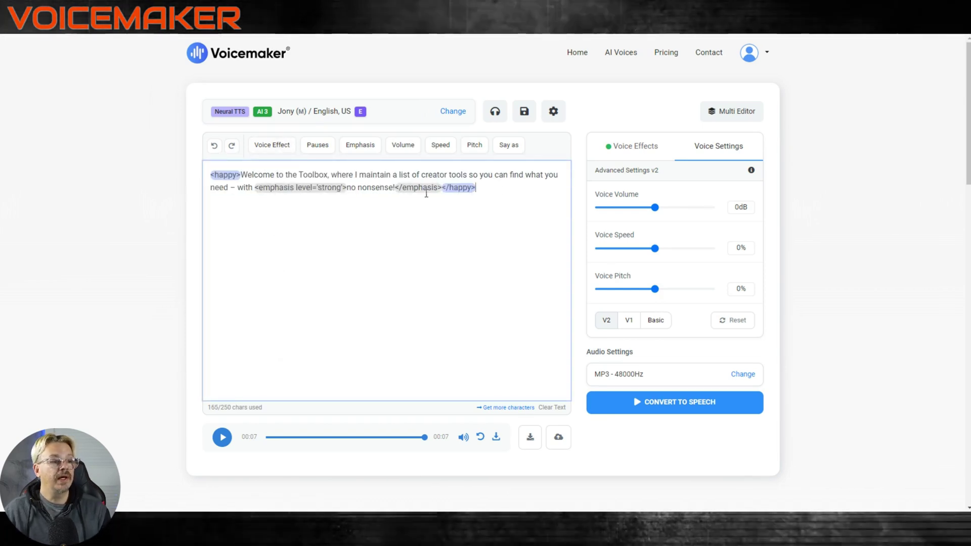
# Browse the Speed and Pitch options, then tag the word 'you' with loud volume
pyautogui.click(442, 150)
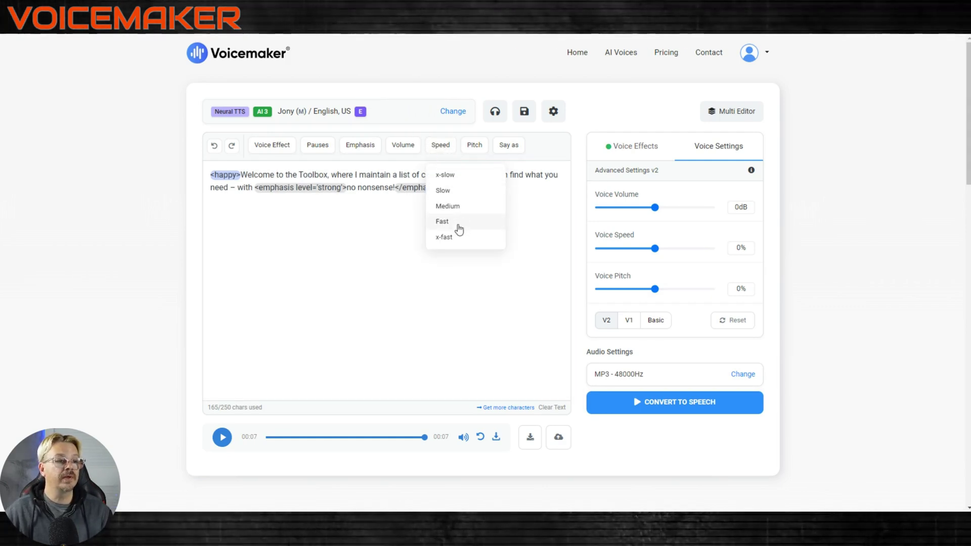
pyautogui.click(474, 148)
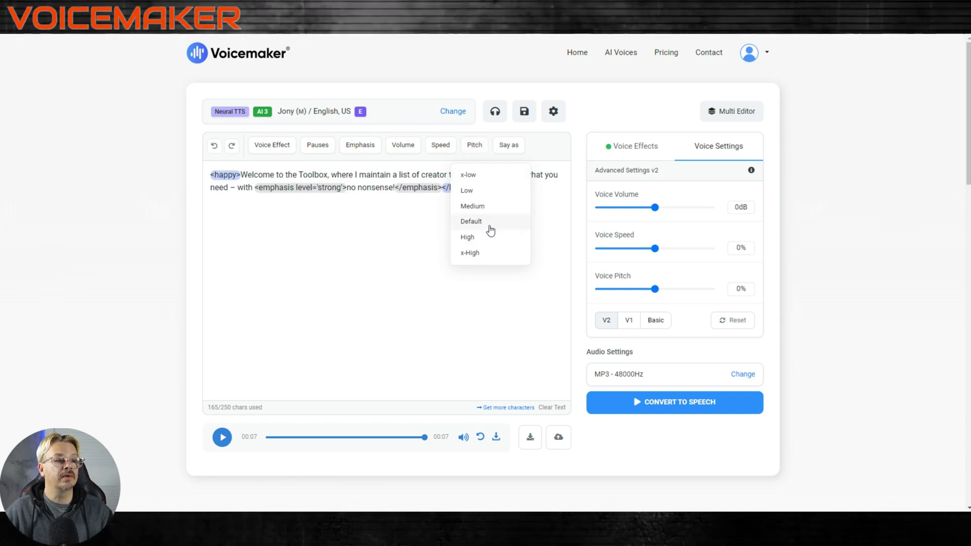
pyautogui.click(509, 145)
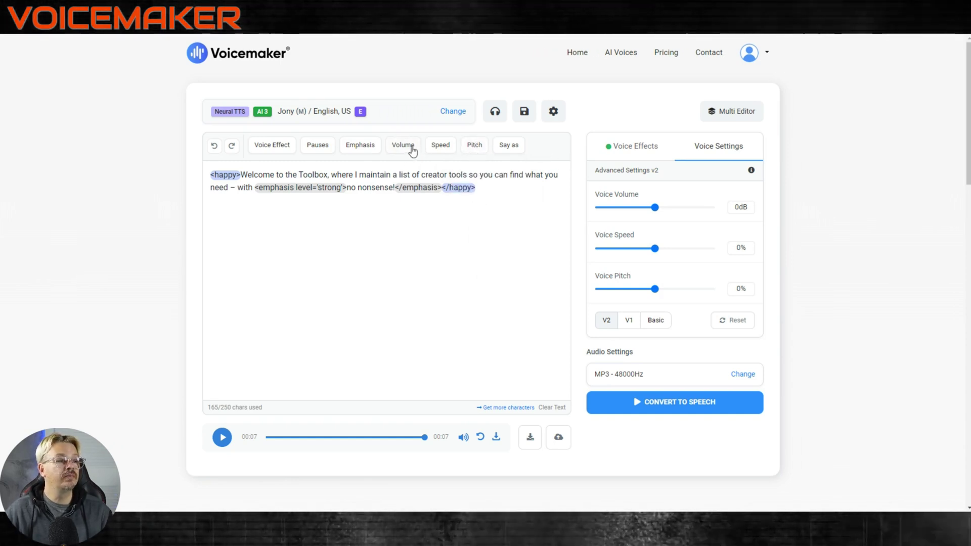
pyautogui.doubleClick(487, 175)
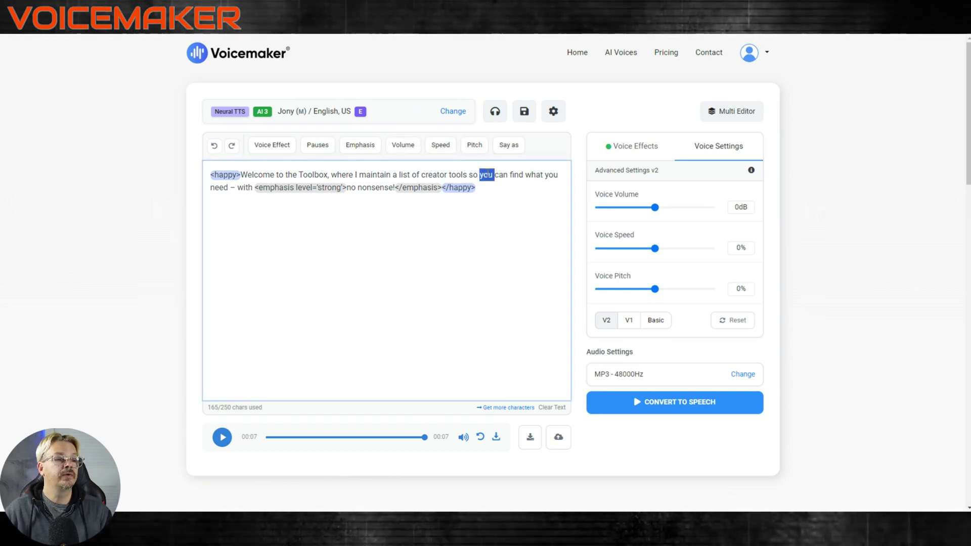
pyautogui.click(394, 148)
pyautogui.click(407, 219)
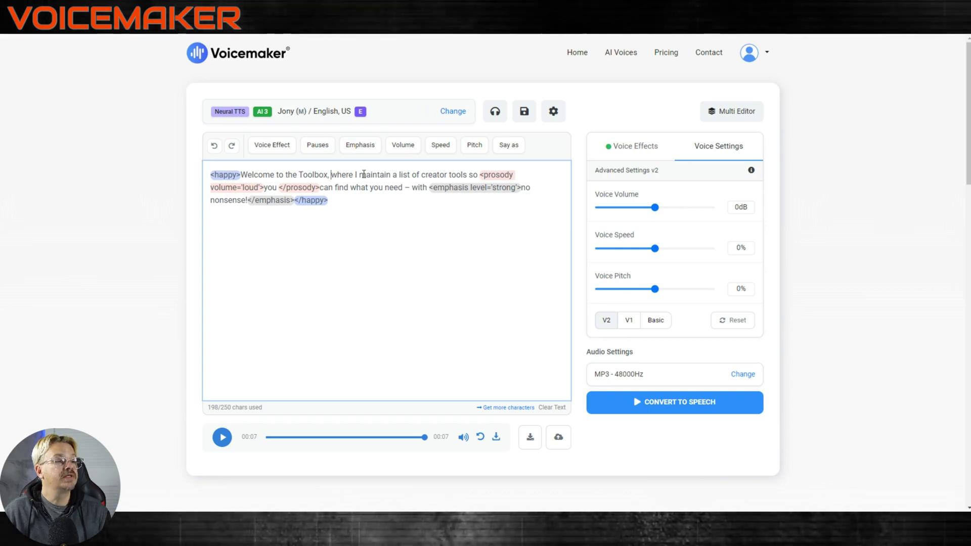
# Insert a 0.5s pause after 'Toolbox,' and review the Say as options without adding one
pyautogui.click(325, 147)
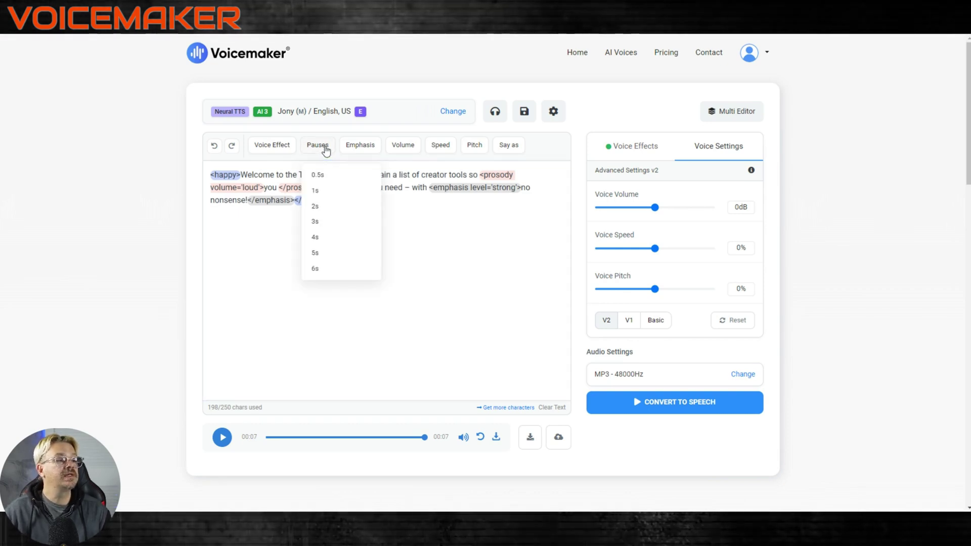
pyautogui.click(321, 173)
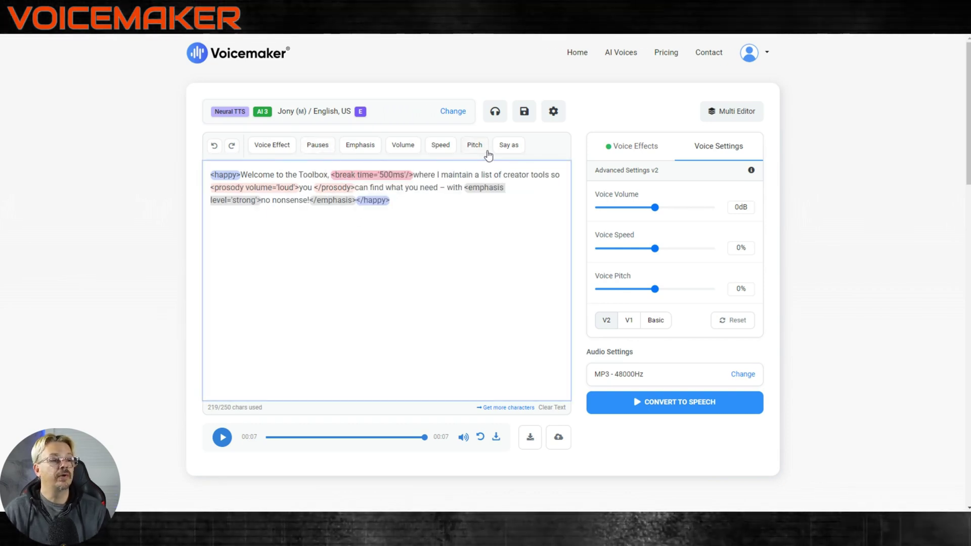
pyautogui.click(514, 152)
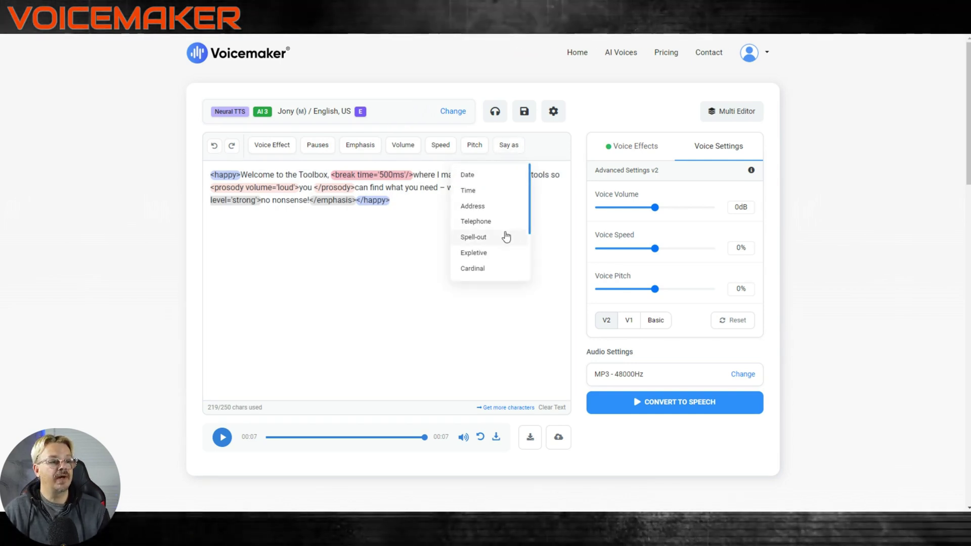
pyautogui.scroll(-1, 504, 236)
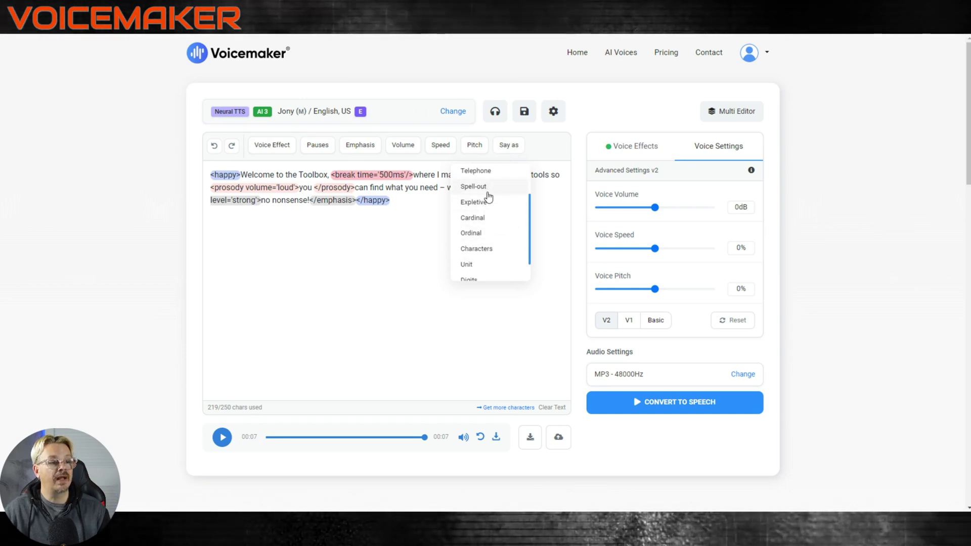
pyautogui.scroll(-1, 489, 243)
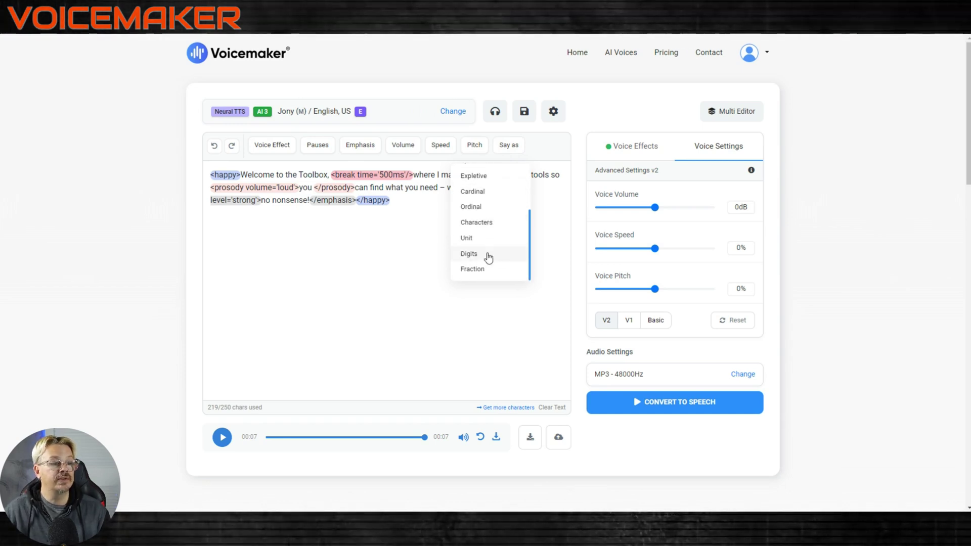
pyautogui.scroll(1, 481, 274)
pyautogui.scroll(-2, 488, 269)
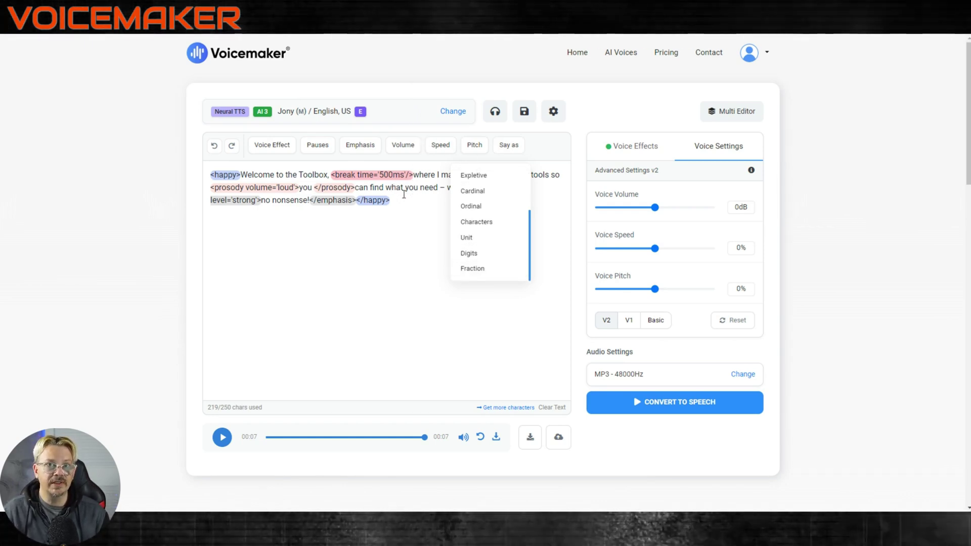
pyautogui.scroll(3, 489, 222)
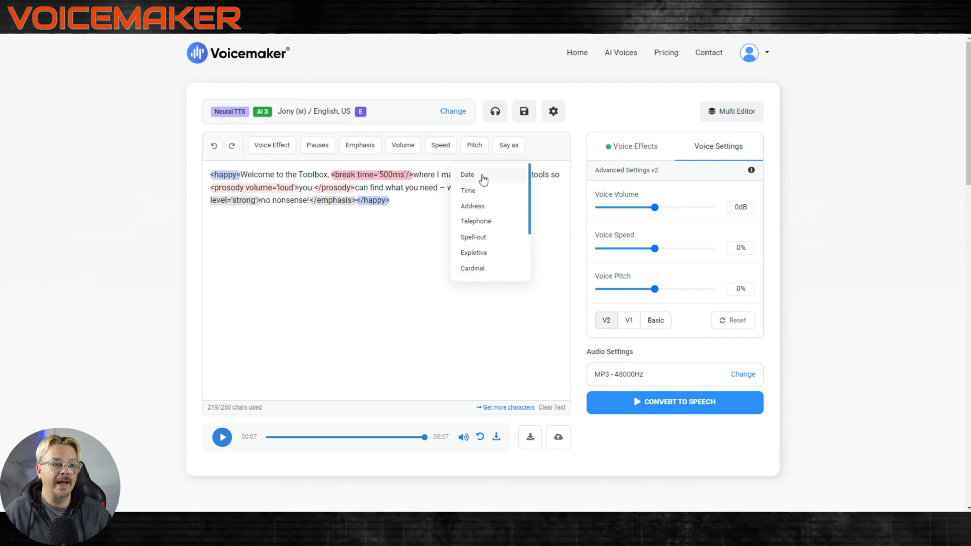
pyautogui.click(412, 191)
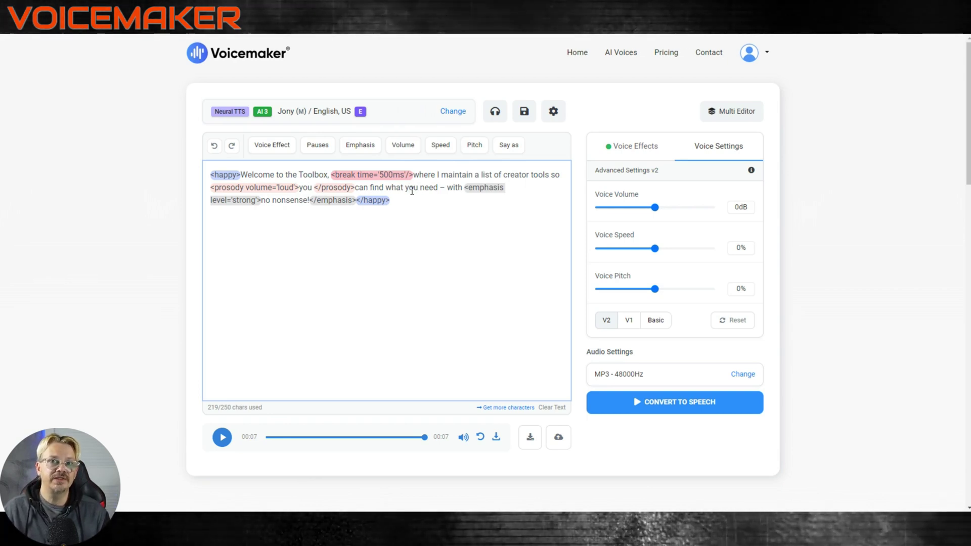
# Regenerate the speech from the tagged script and try adjusting the overall voice speed
pyautogui.click(678, 403)
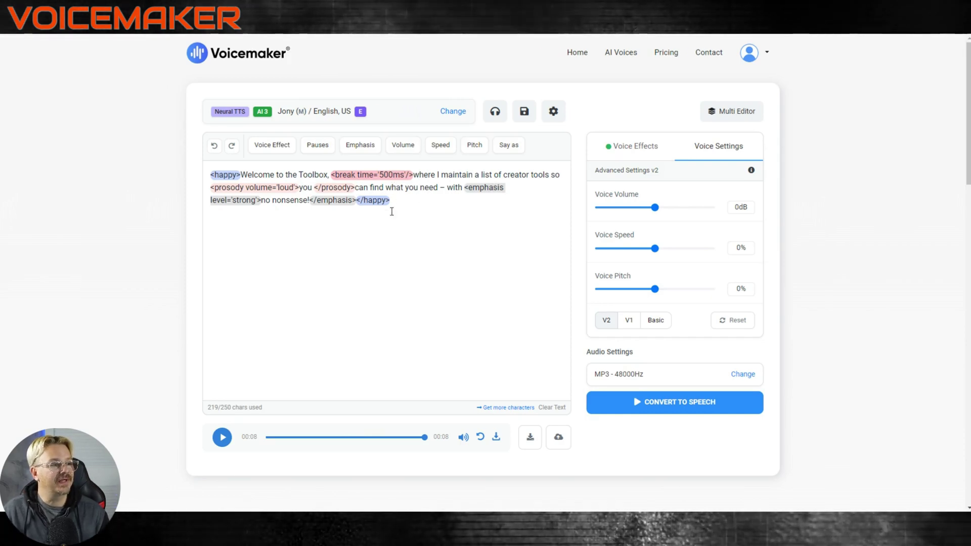
pyautogui.click(448, 277)
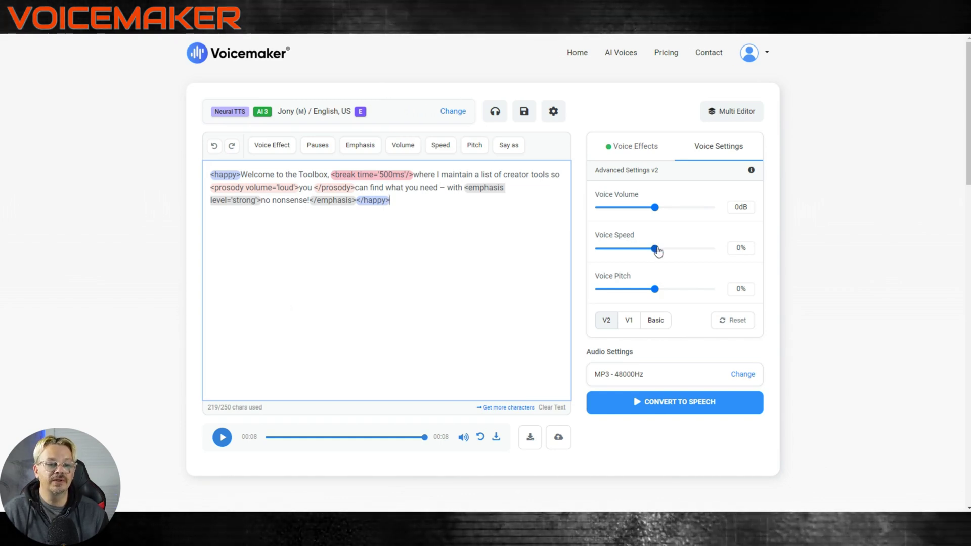
pyautogui.moveTo(657, 252)
pyautogui.mouseDown()
pyautogui.moveTo(678, 254)
pyautogui.moveTo(656, 254)
pyautogui.mouseUp()
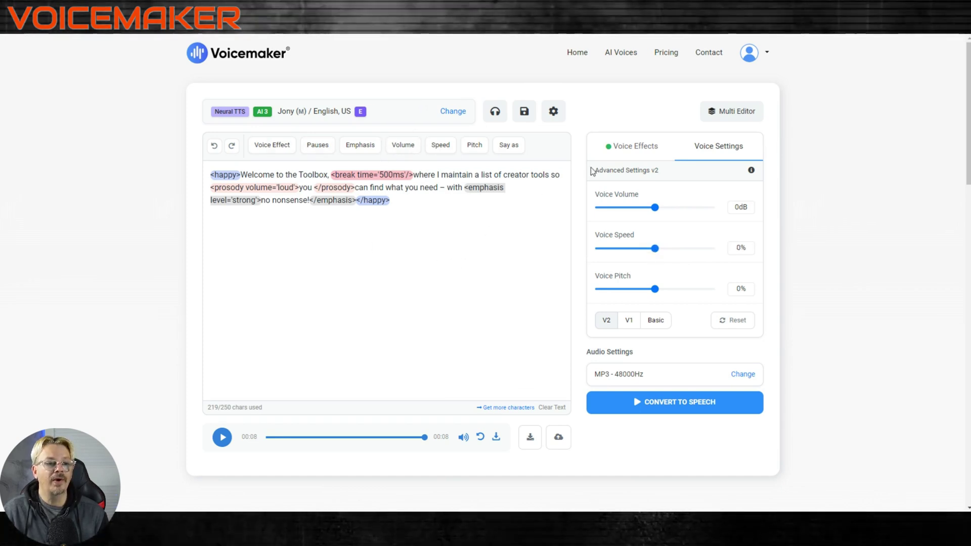
# Review the Voice Effects emotion choices, then return to the Voice Settings tab
pyautogui.click(617, 149)
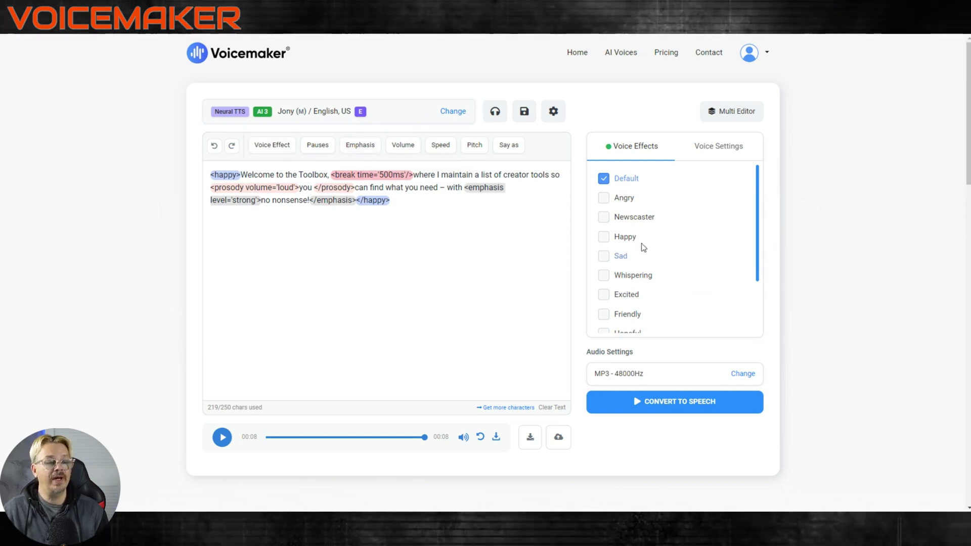
pyautogui.scroll(-2, 678, 278)
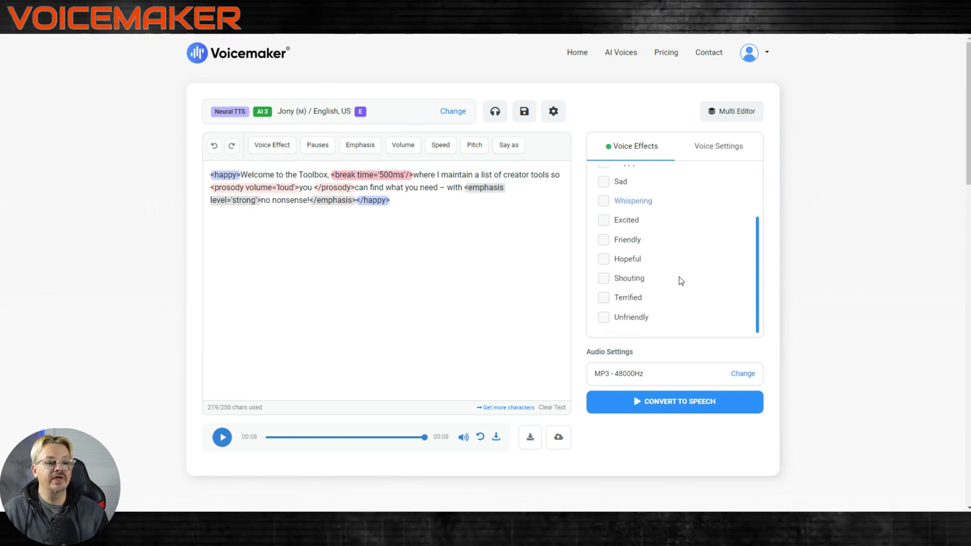
pyautogui.scroll(1, 653, 300)
pyautogui.scroll(1, 651, 301)
pyautogui.scroll(-2, 628, 263)
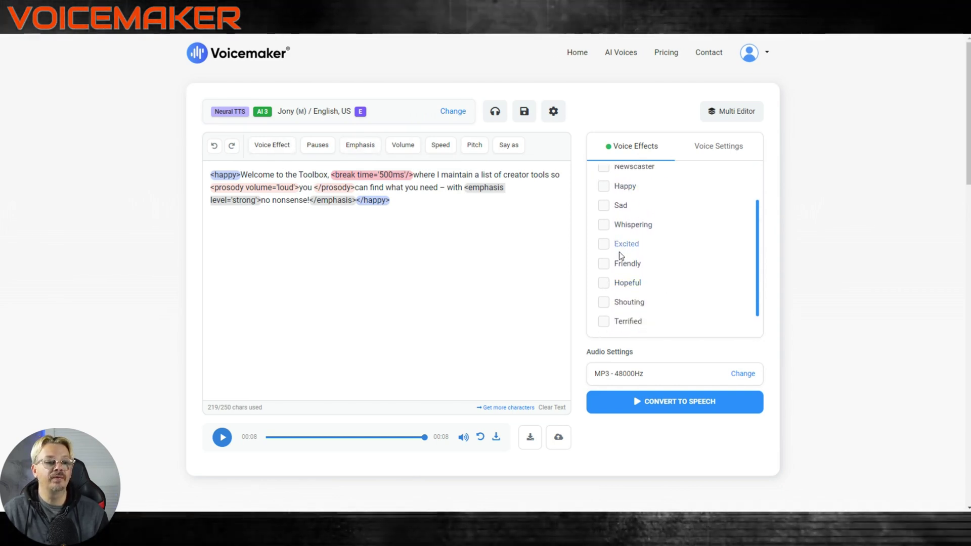
pyautogui.click(709, 148)
# Open Voicemaker's Plans & Pricing page and scroll through the plans down to Developer API Platform
pyautogui.click(666, 52)
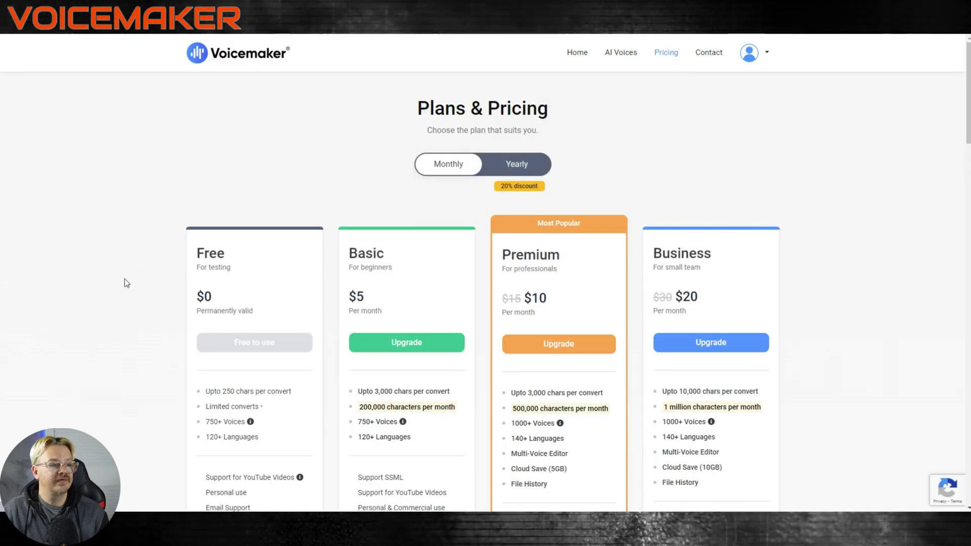
pyautogui.scroll(-2, 121, 289)
pyautogui.scroll(-2, 121, 293)
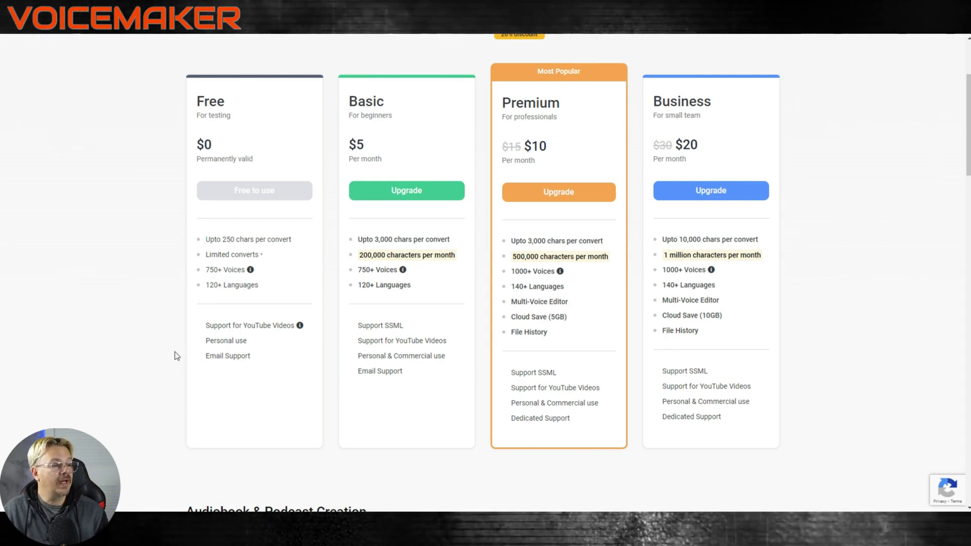
pyautogui.scroll(-1, 160, 350)
pyautogui.moveTo(300, 278)
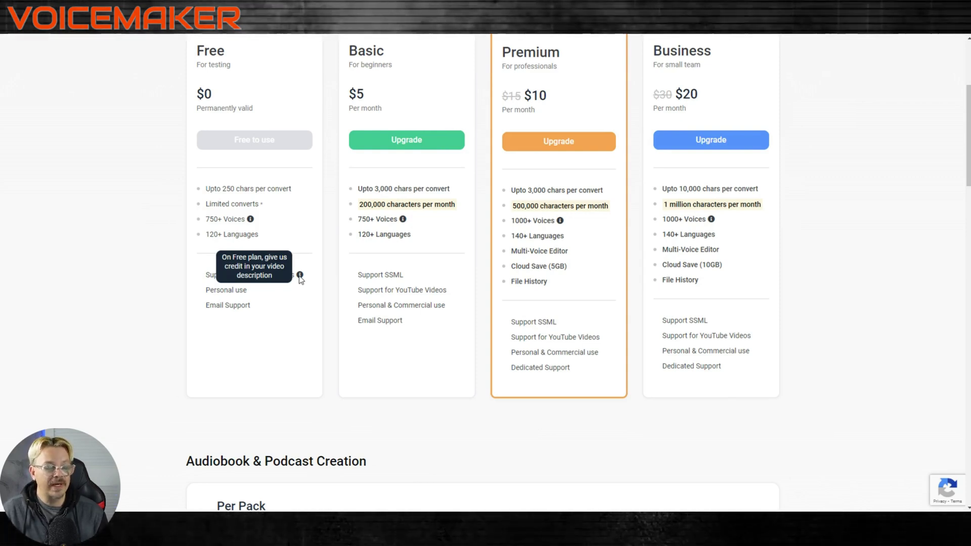
pyautogui.scroll(-2, 299, 276)
pyautogui.scroll(4, 298, 276)
pyautogui.scroll(-1, 299, 275)
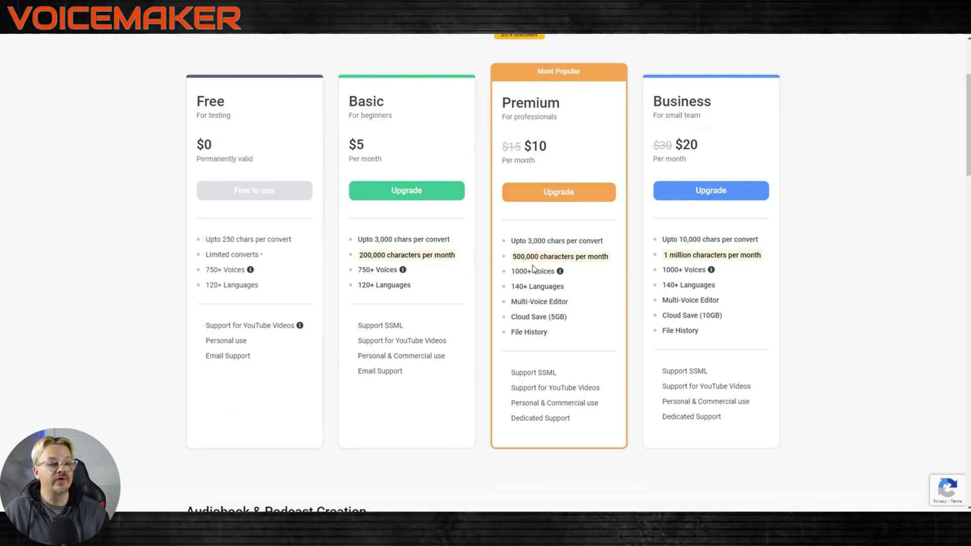
pyautogui.moveTo(560, 273)
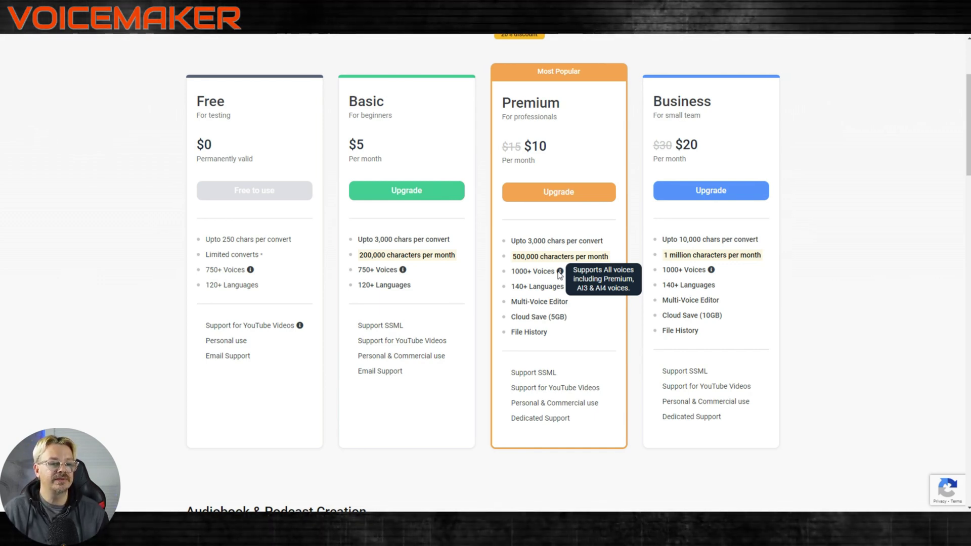
pyautogui.scroll(-7, 564, 332)
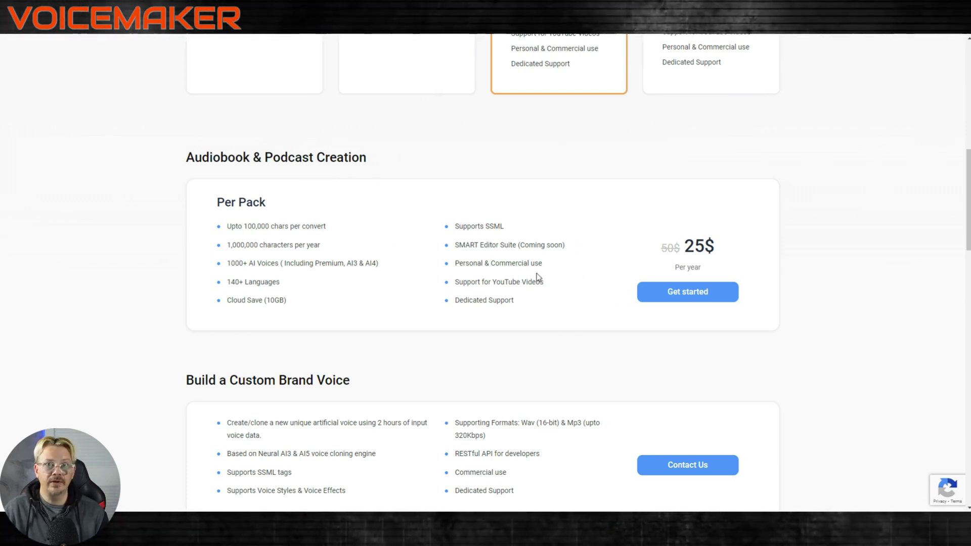
pyautogui.scroll(-2, 420, 253)
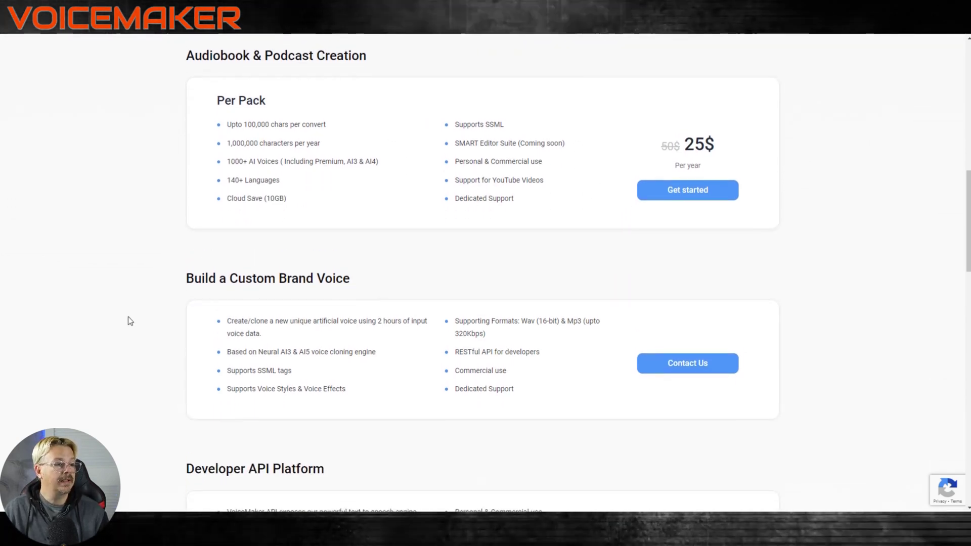
pyautogui.scroll(-2, 128, 321)
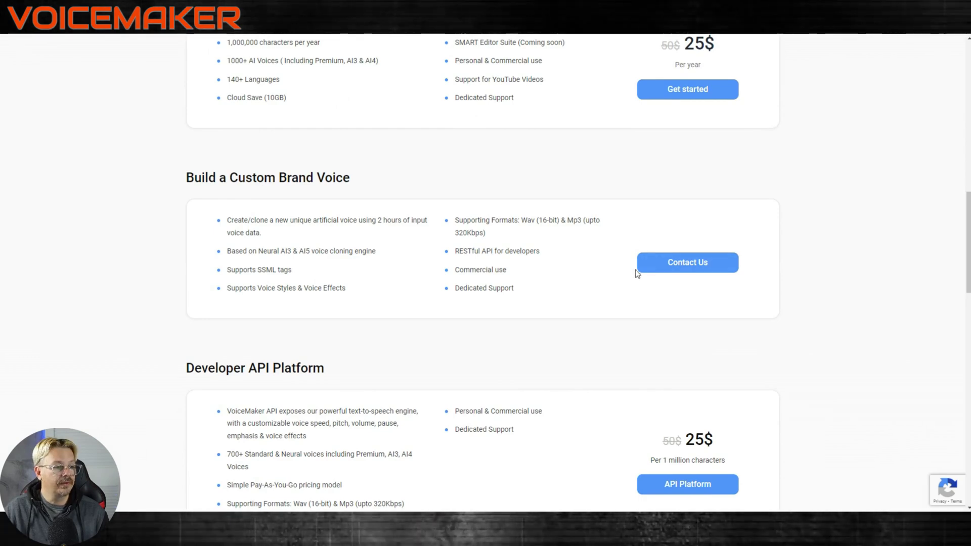
pyautogui.scroll(-3, 448, 244)
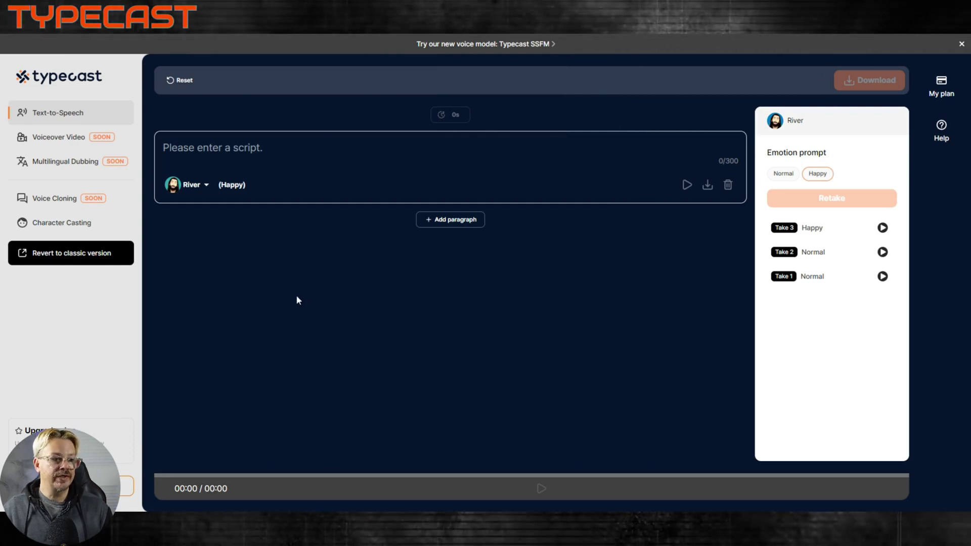
# Choose 'Cast more characters' from River's character dropdown to list all 132 voices
pyautogui.click(206, 186)
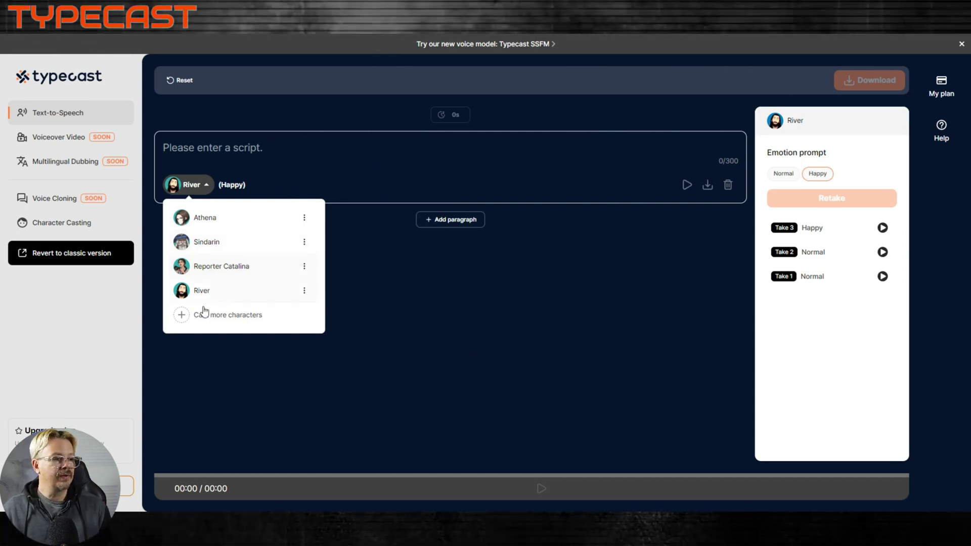
pyautogui.click(218, 315)
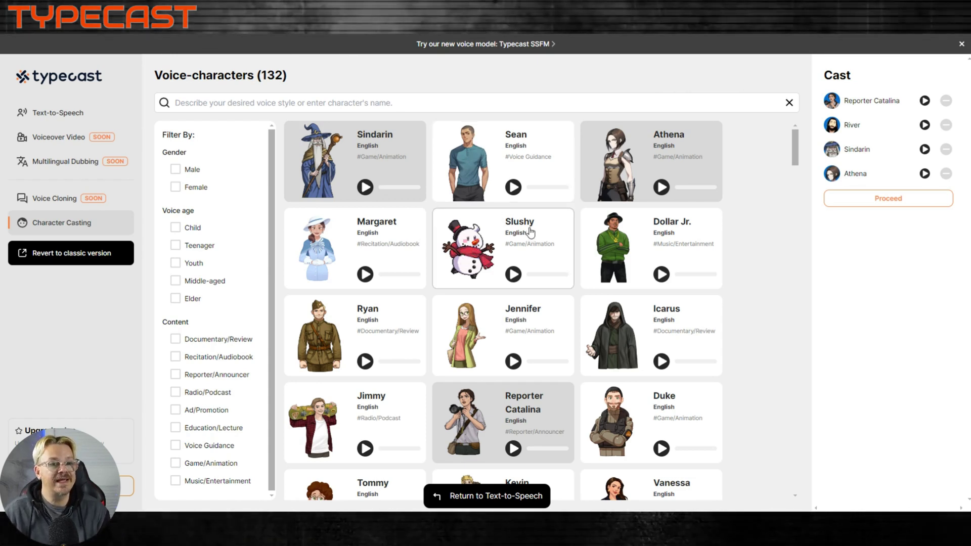
pyautogui.click(514, 188)
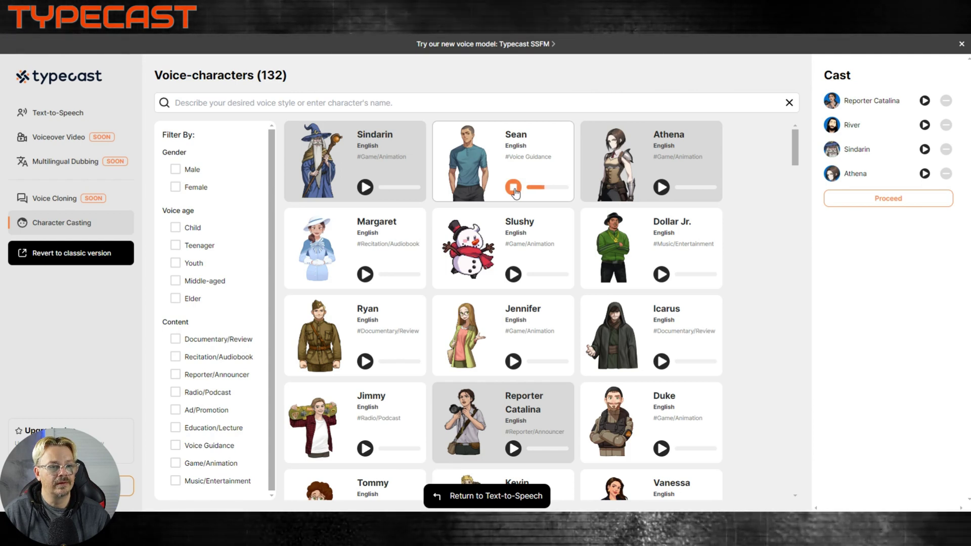
pyautogui.click(513, 188)
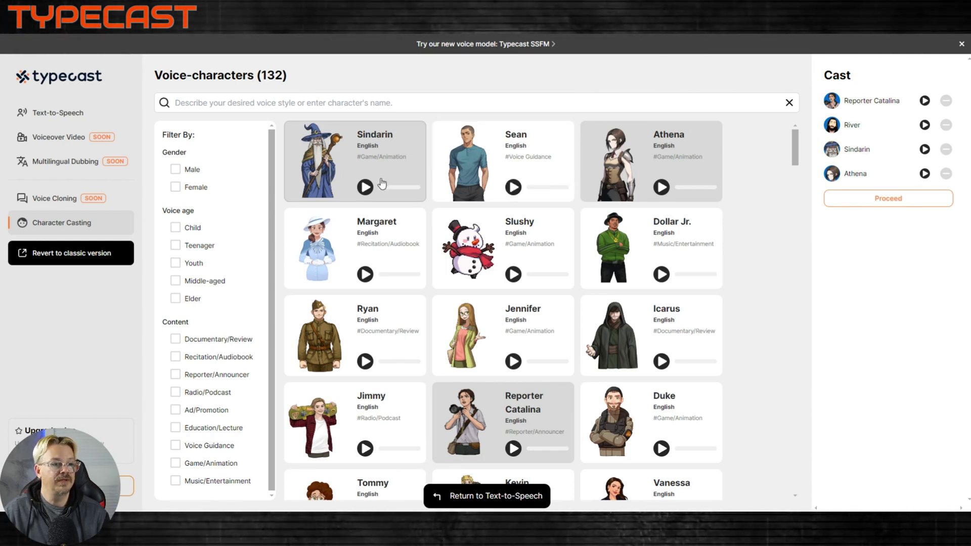
pyautogui.click(365, 188)
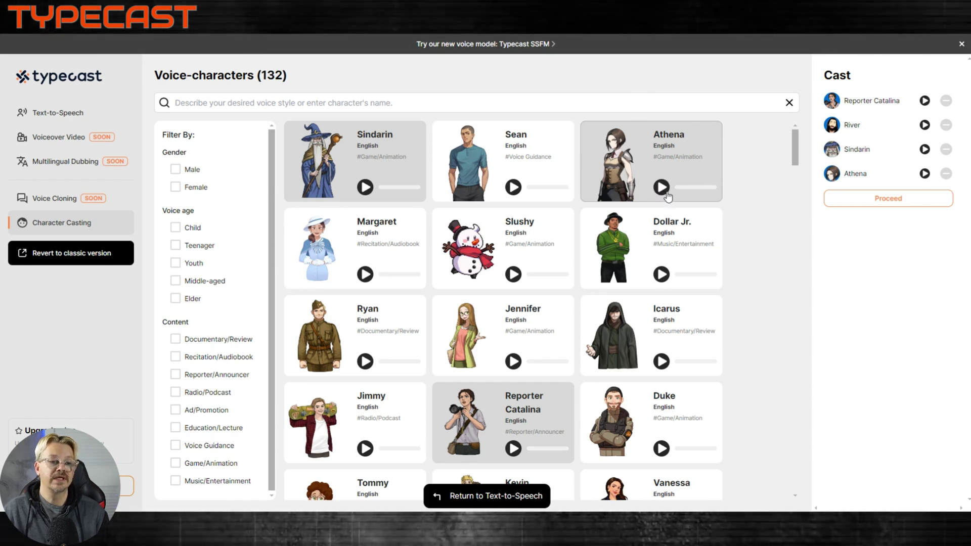
pyautogui.click(663, 275)
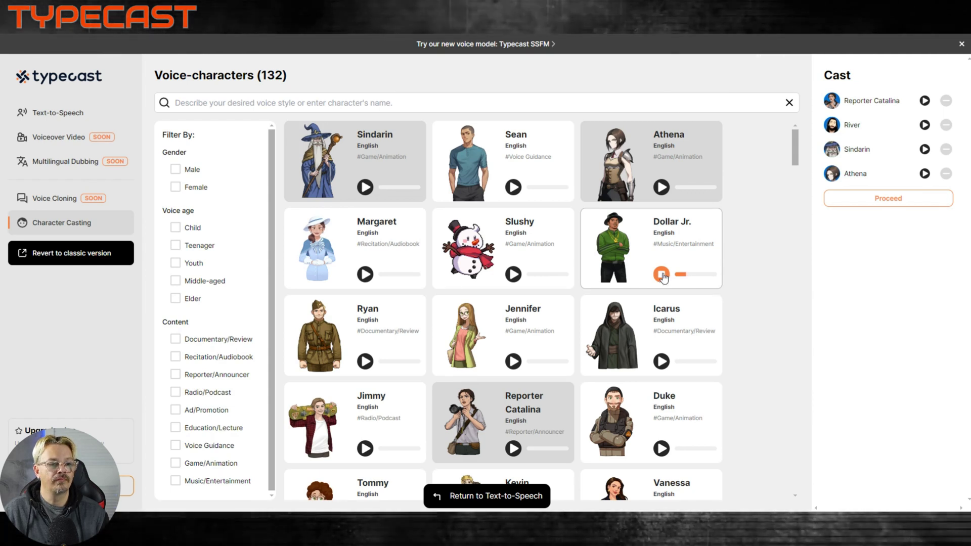
pyautogui.click(662, 275)
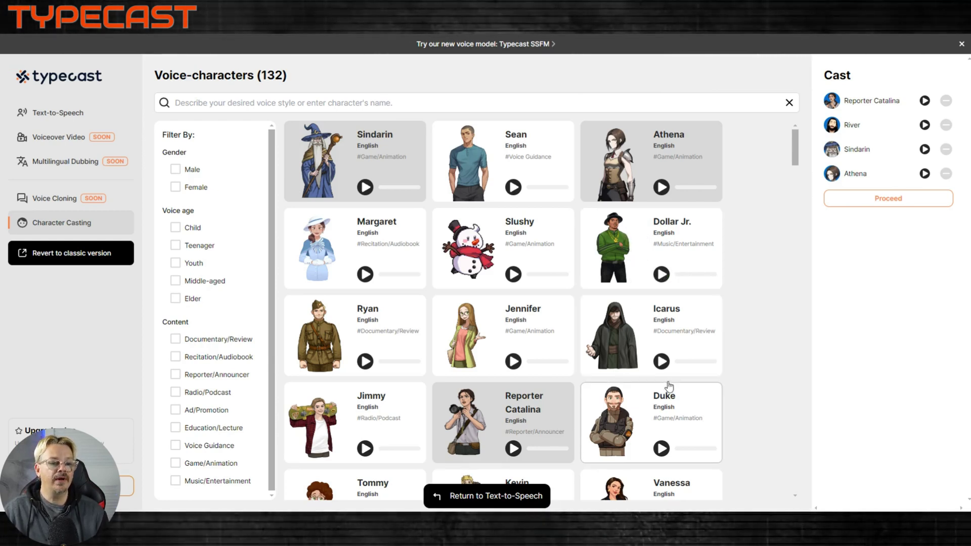
pyautogui.click(661, 361)
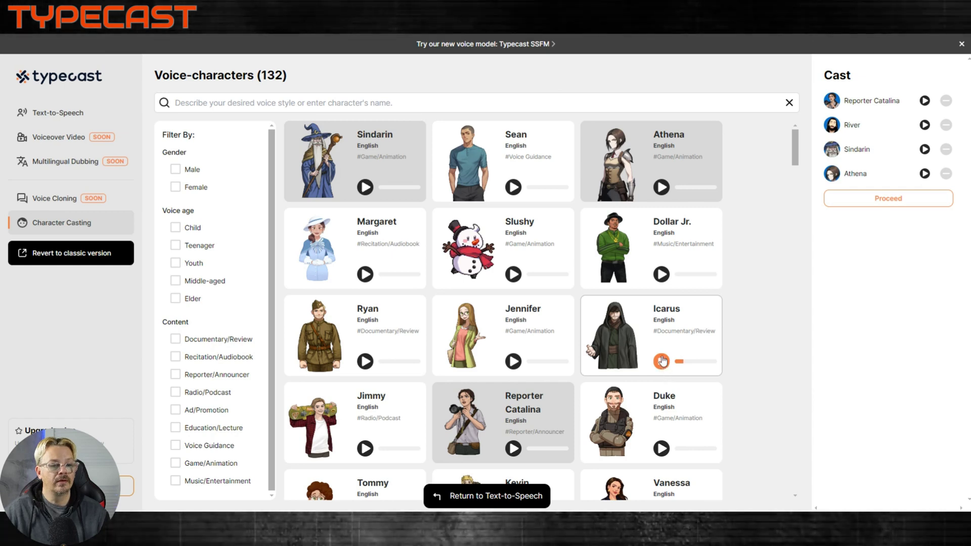
pyautogui.click(662, 363)
pyautogui.click(513, 361)
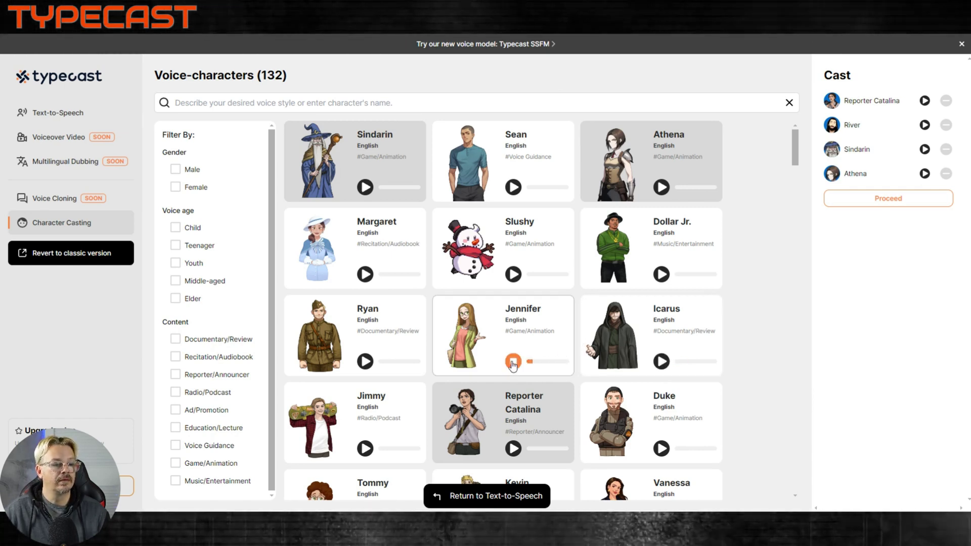
pyautogui.click(513, 362)
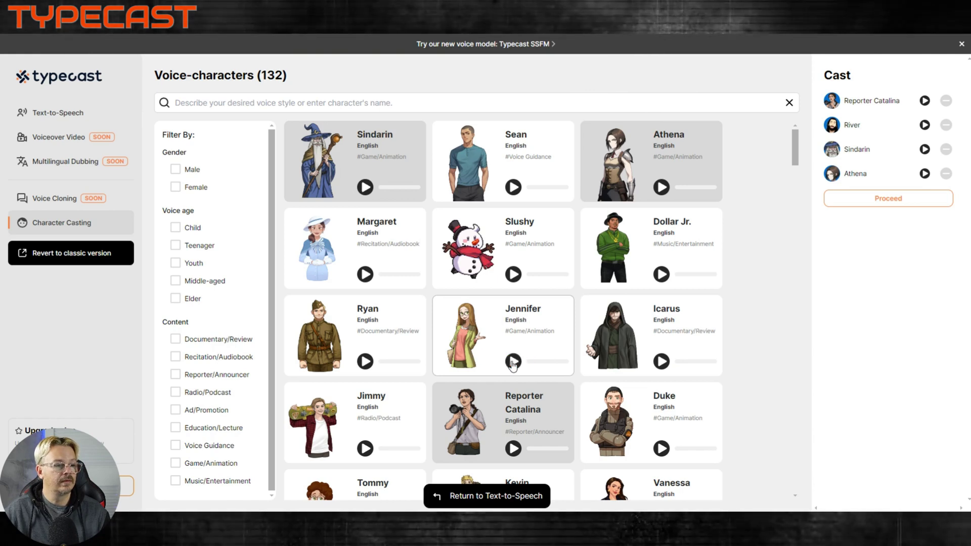
pyautogui.scroll(-5, 513, 363)
pyautogui.click(365, 195)
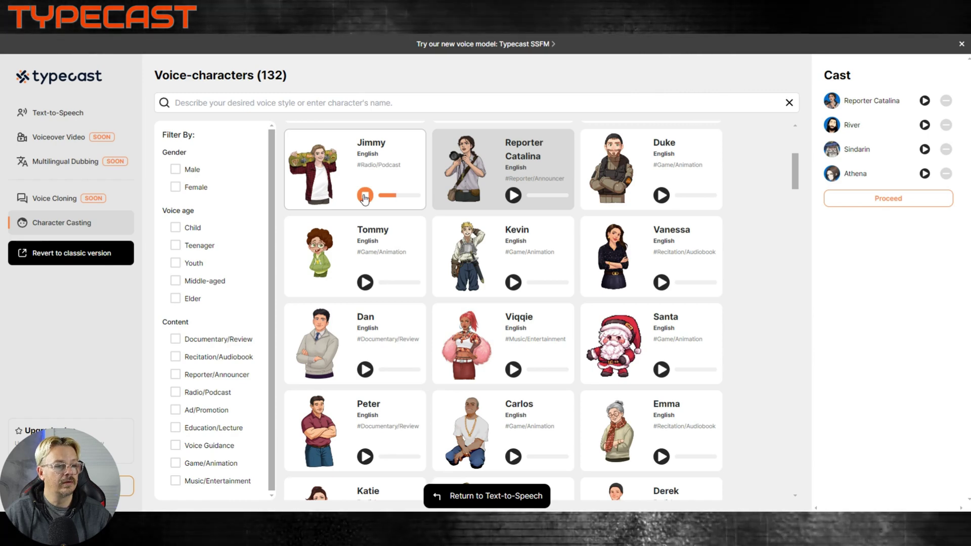
pyautogui.click(366, 370)
pyautogui.scroll(-3, 367, 373)
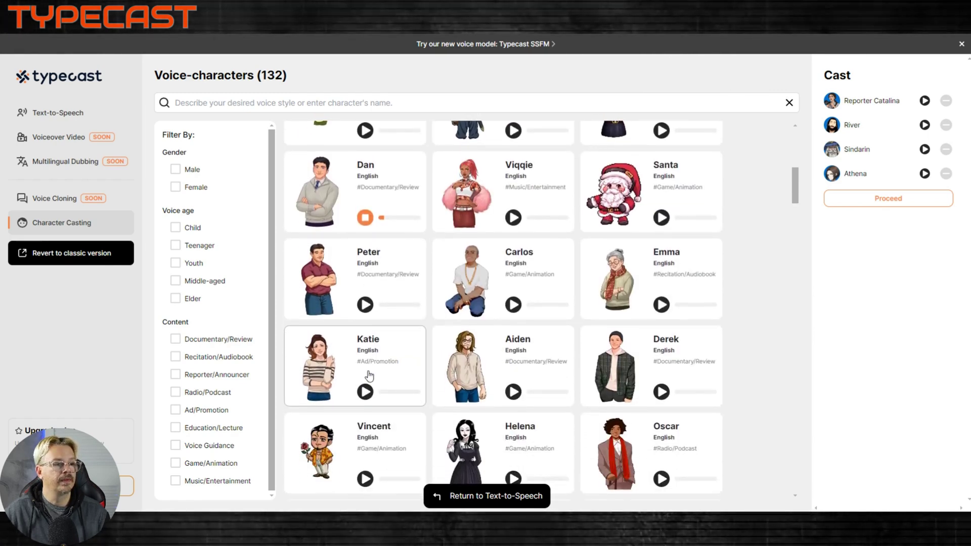
pyautogui.click(513, 305)
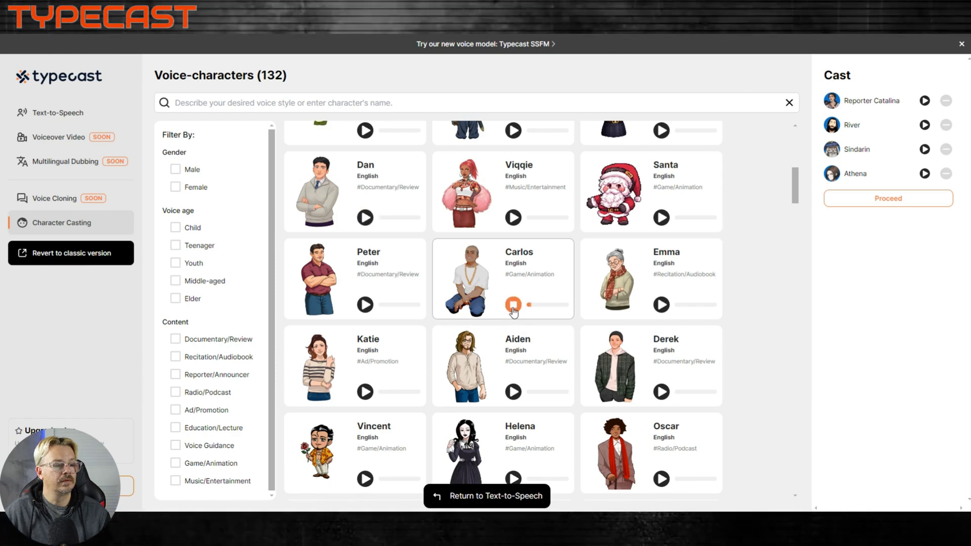
pyautogui.click(661, 392)
pyautogui.click(365, 392)
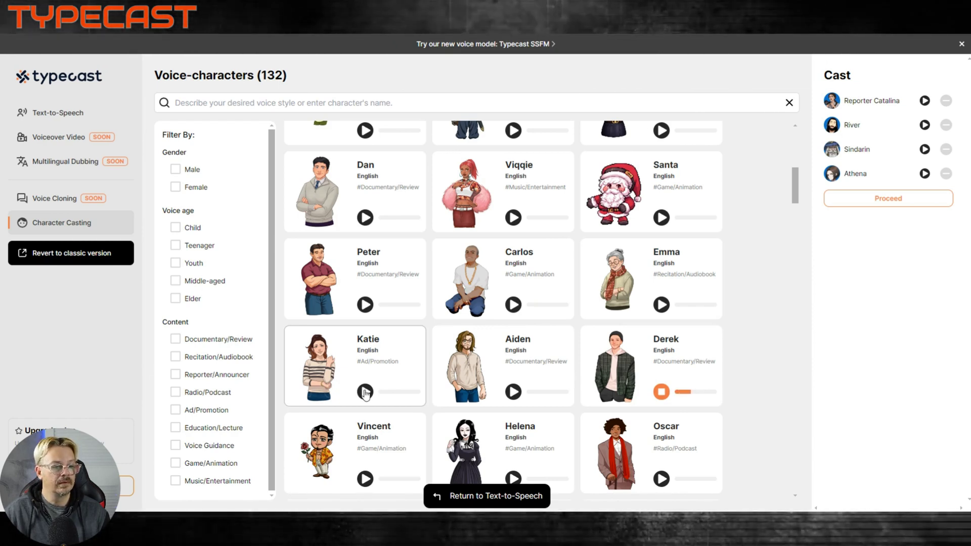
pyautogui.scroll(-5, 366, 394)
pyautogui.scroll(2, 365, 394)
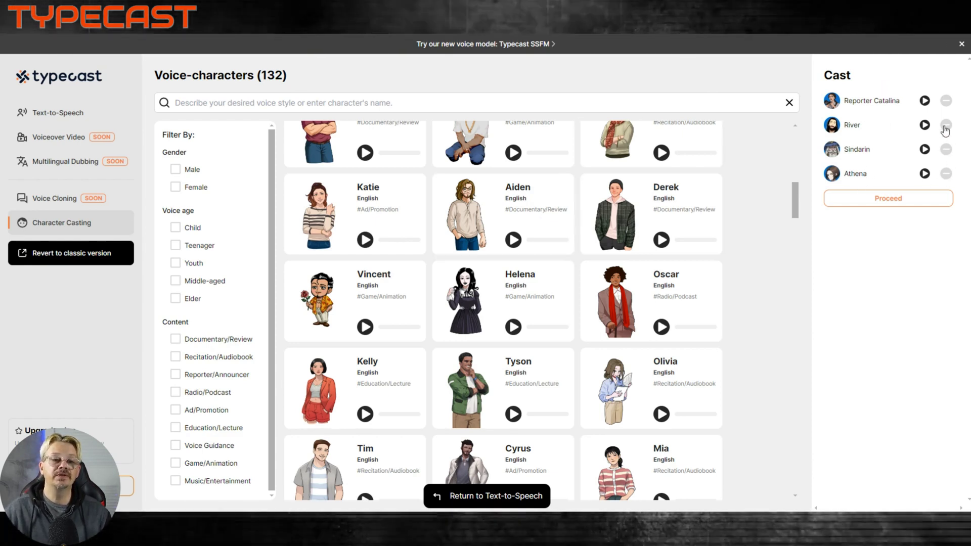
pyautogui.click(925, 102)
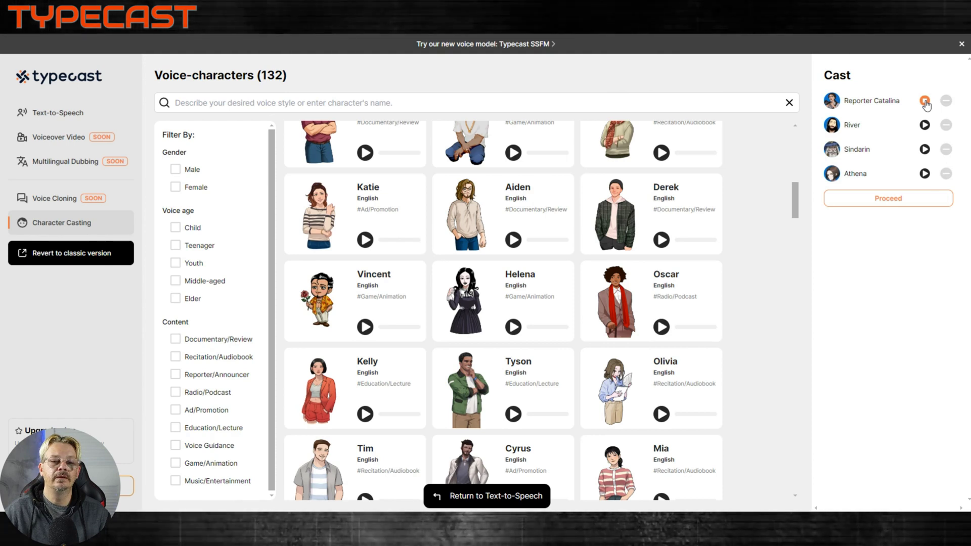
# Return to the script editor and paste the Toolbox welcome sentence into River's empty script
pyautogui.click(873, 201)
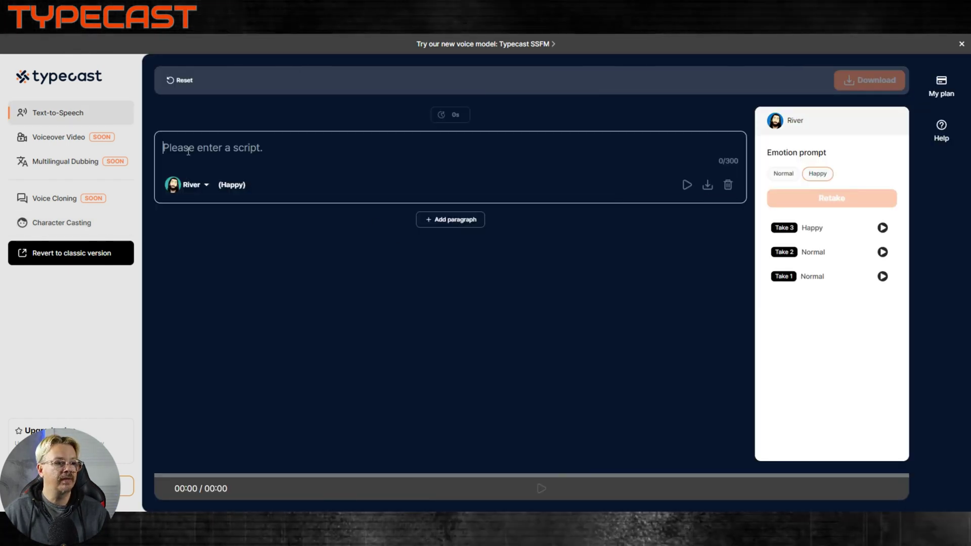
pyautogui.rightClick(218, 153)
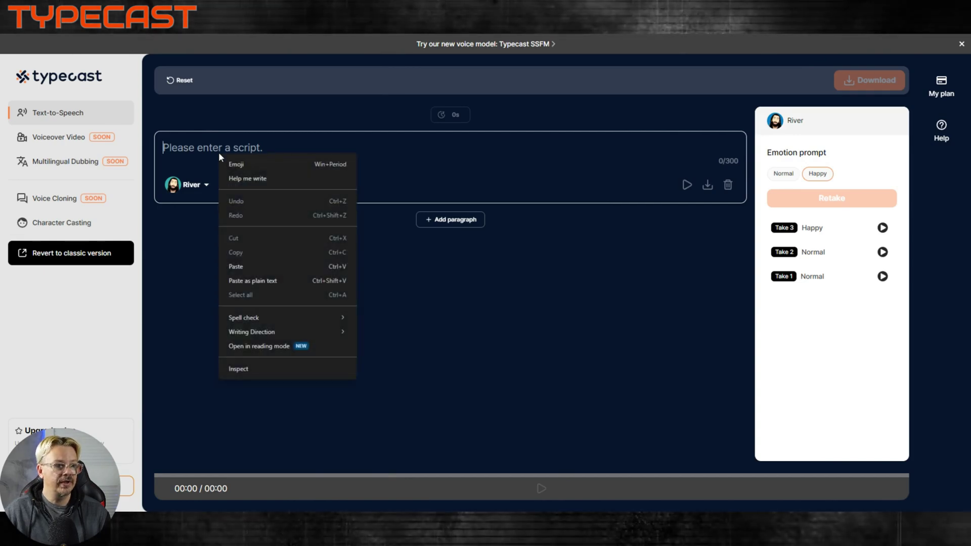
pyautogui.click(236, 267)
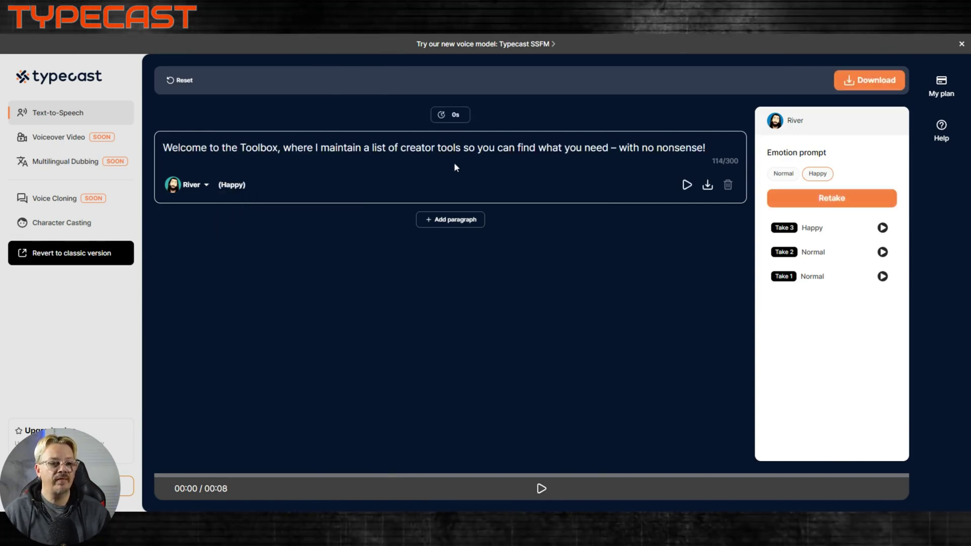
# Switch the paragraph's emotion to Normal and back to Happy, then generate its voice
pyautogui.click(784, 173)
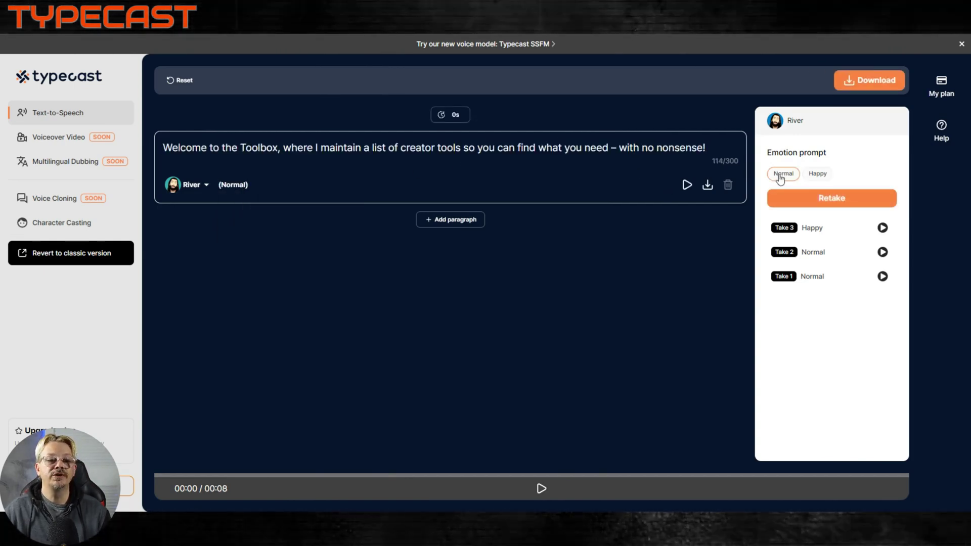
pyautogui.click(818, 174)
pyautogui.click(686, 185)
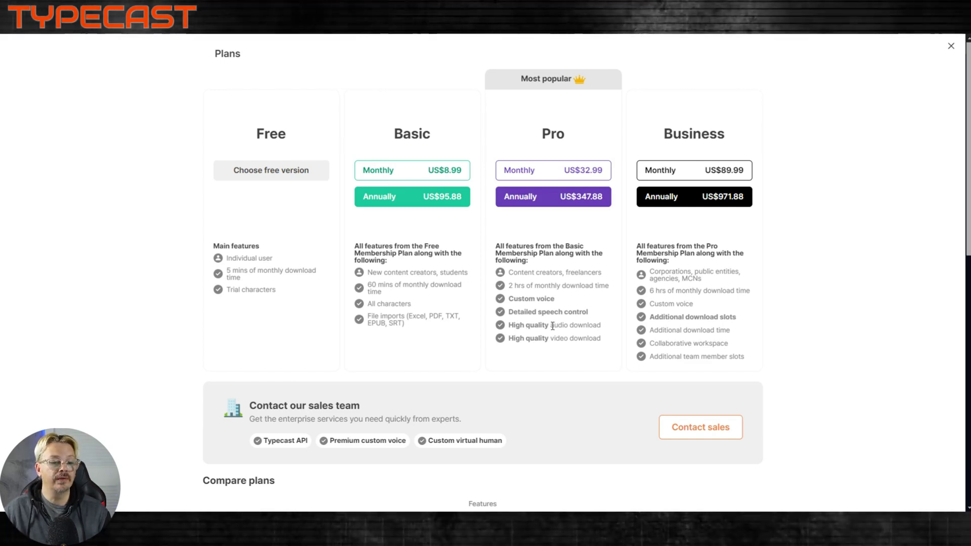
pyautogui.scroll(-5, 551, 326)
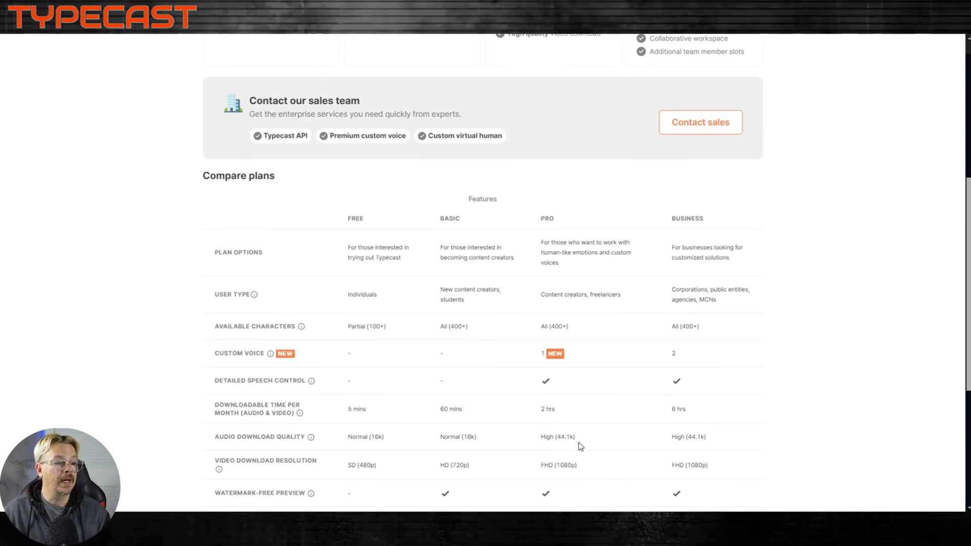
pyautogui.scroll(5, 580, 447)
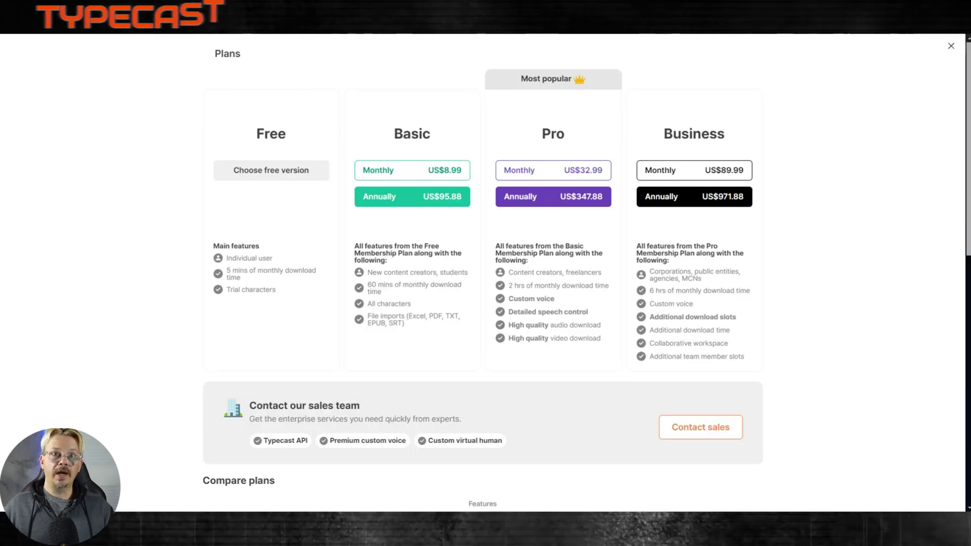